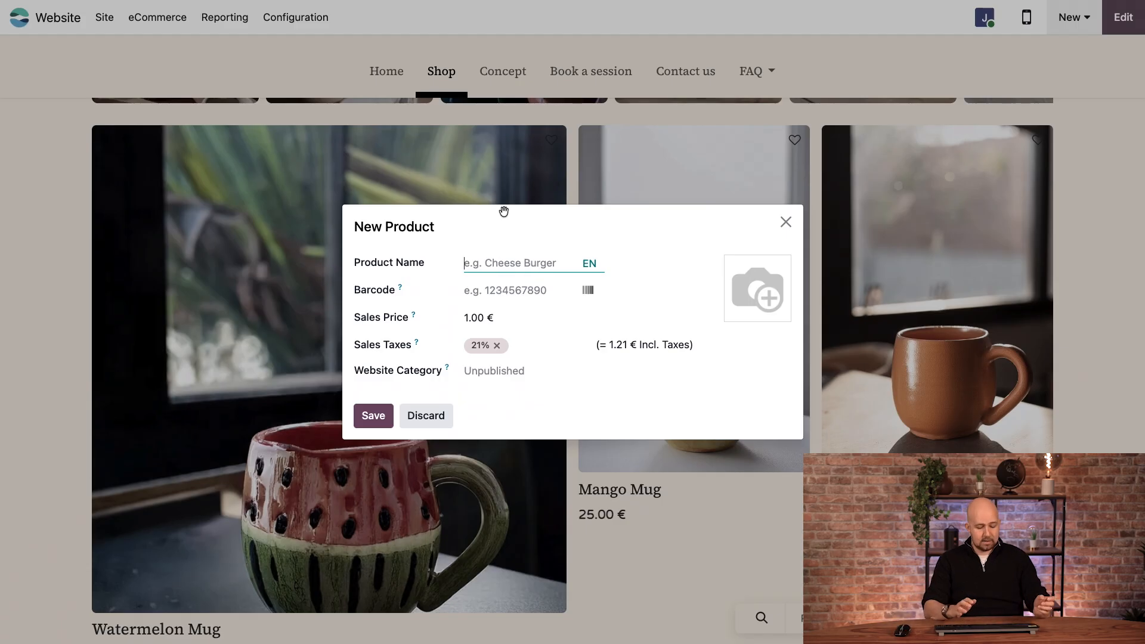
- Name the new product "Rainbow mug" and set its sales price to 25.00 €
type("Rainbow mug")
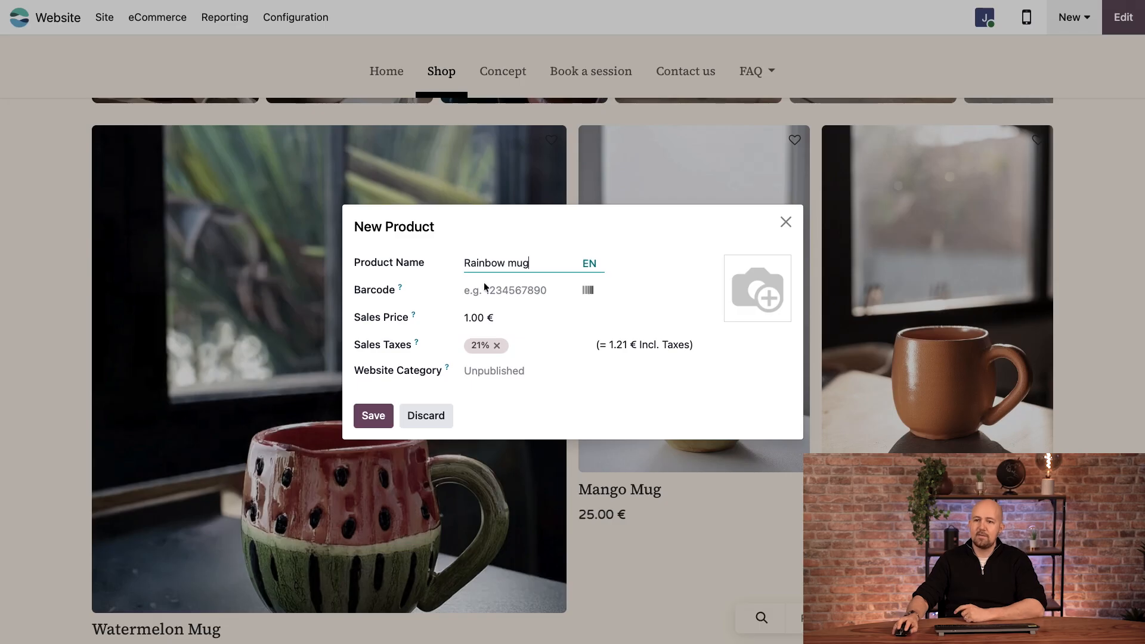
left_click(465, 318)
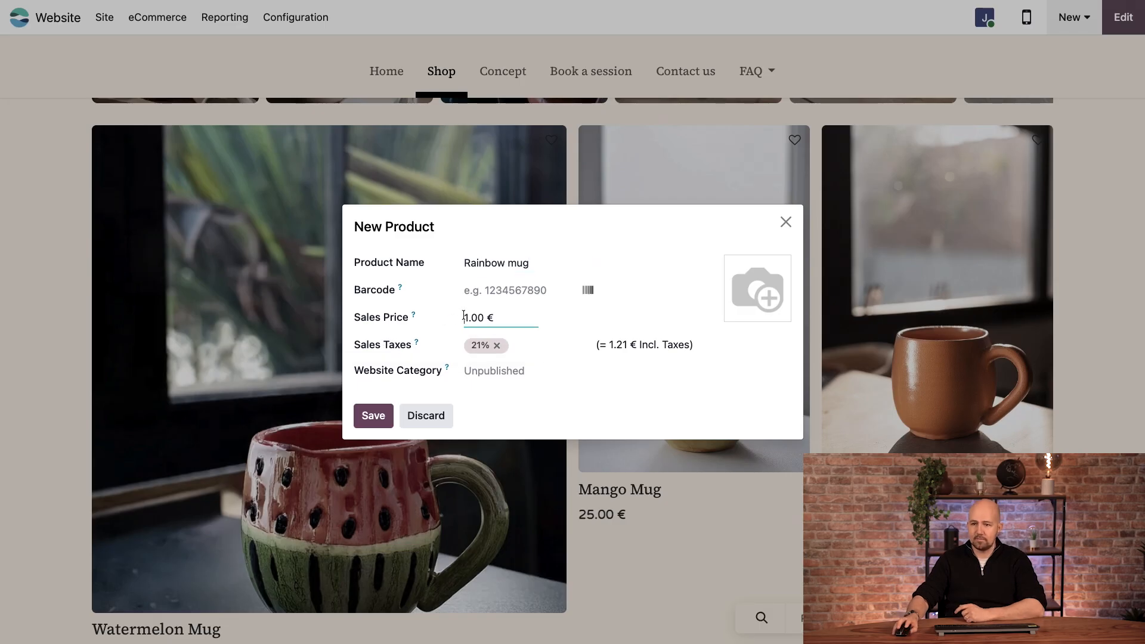
type("25")
key("Delete")
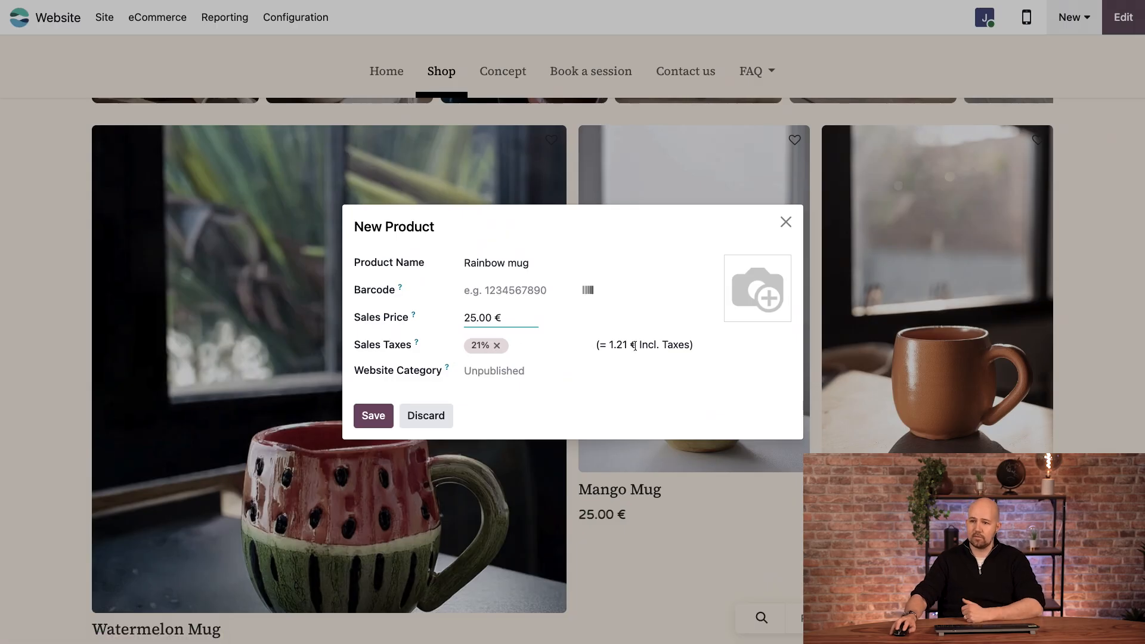
- Upload Rainbow mug.png from the Downloads folder as the new product's image
mouse_move(776, 278)
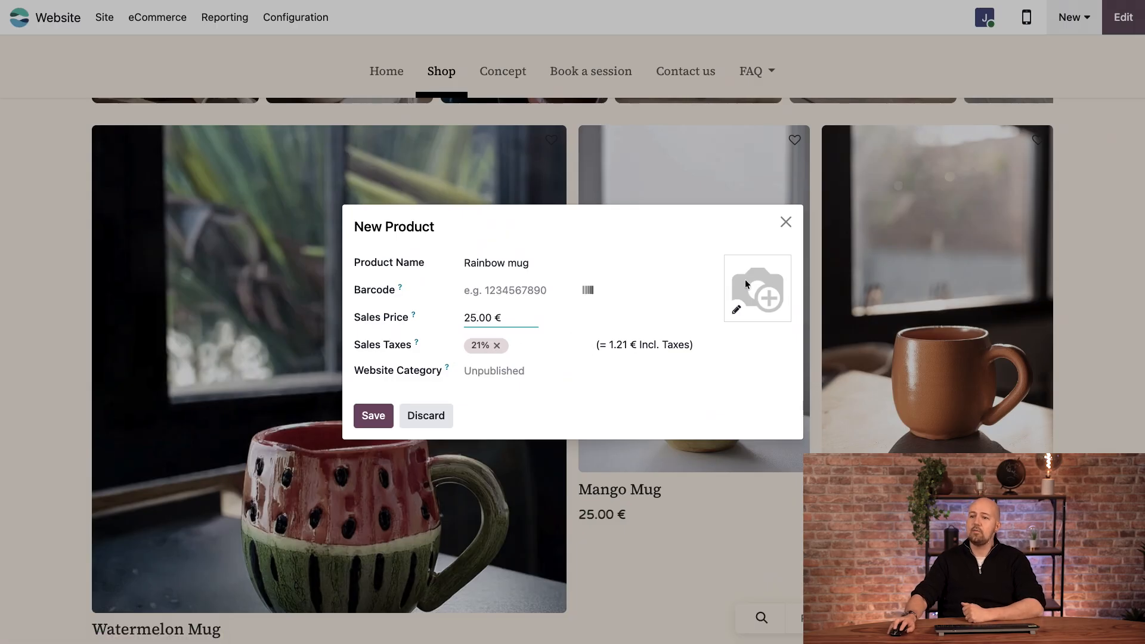
left_click(738, 311)
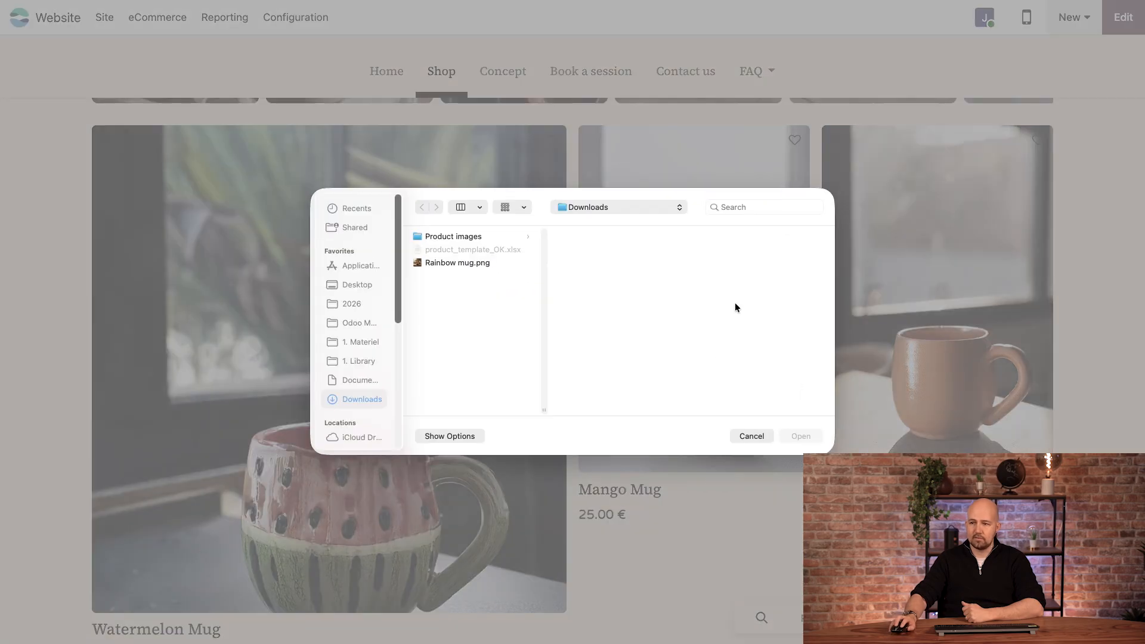
left_click(470, 263)
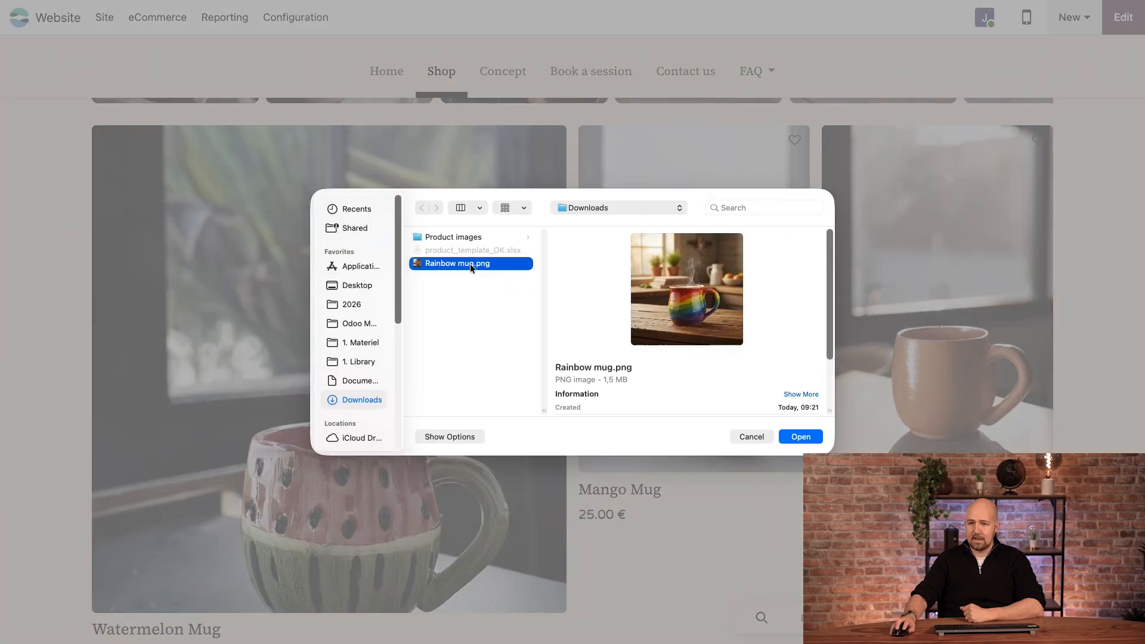
left_click(811, 440)
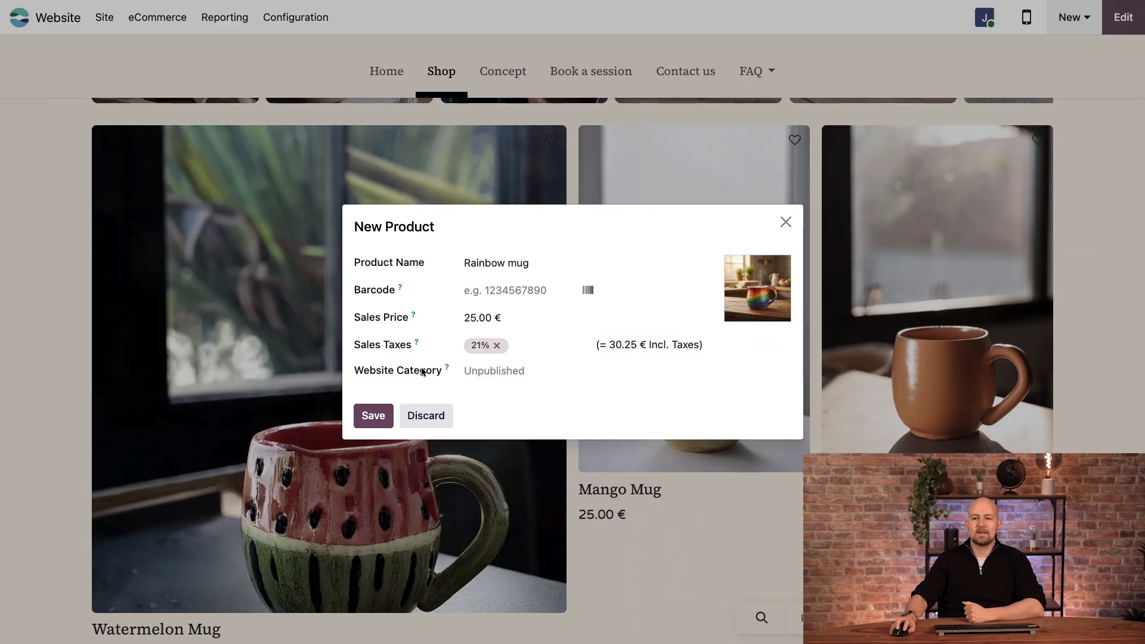
- Assign the product to the Mugs website category and save it
left_click(495, 370)
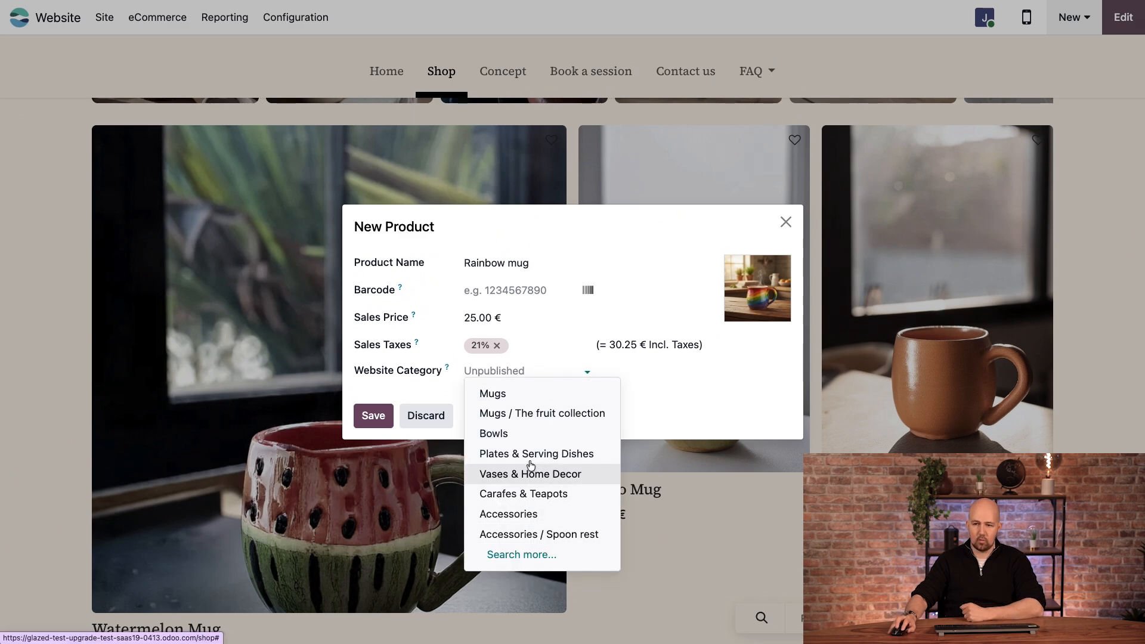
left_click(536, 394)
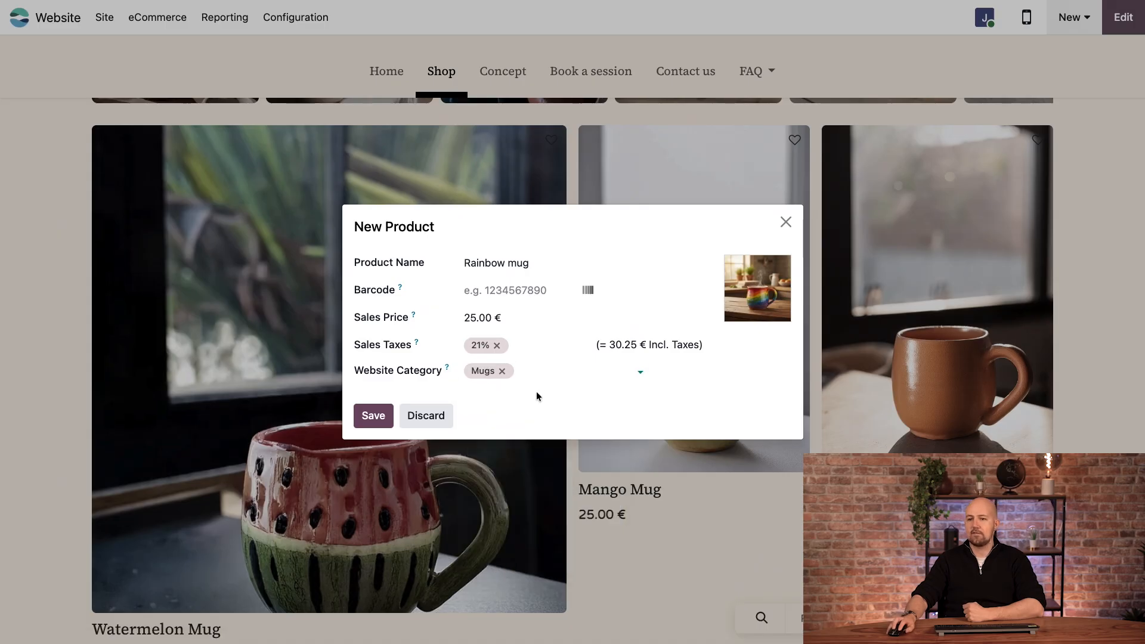
left_click(374, 414)
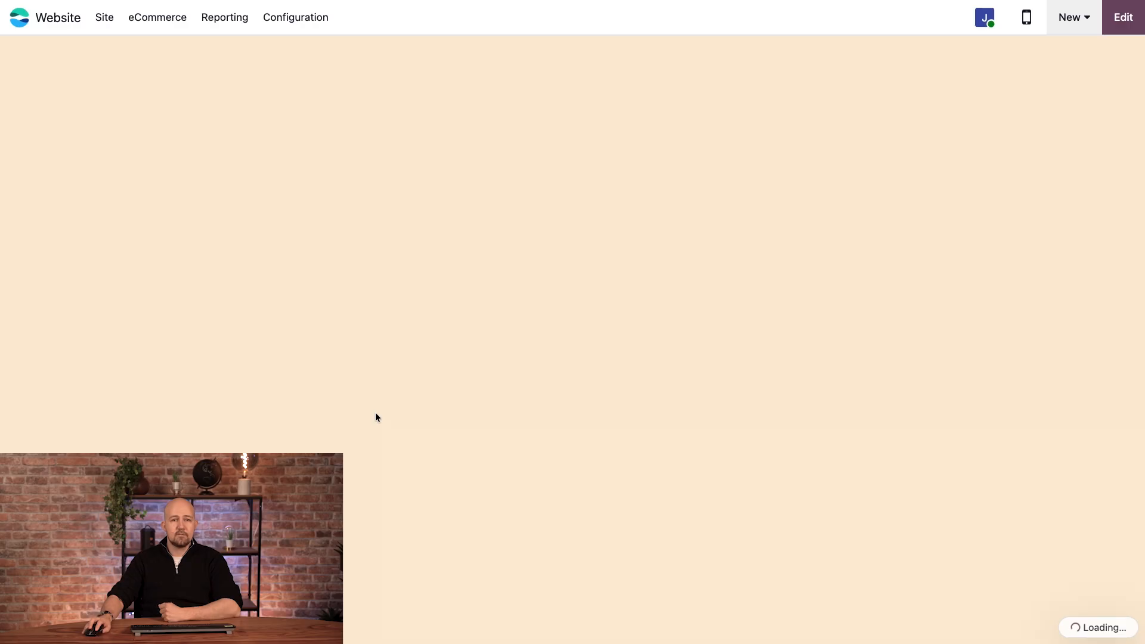
- Start the AI content generator in the empty description area of the Rainbow mug page
scroll(421, 403, "down", 2)
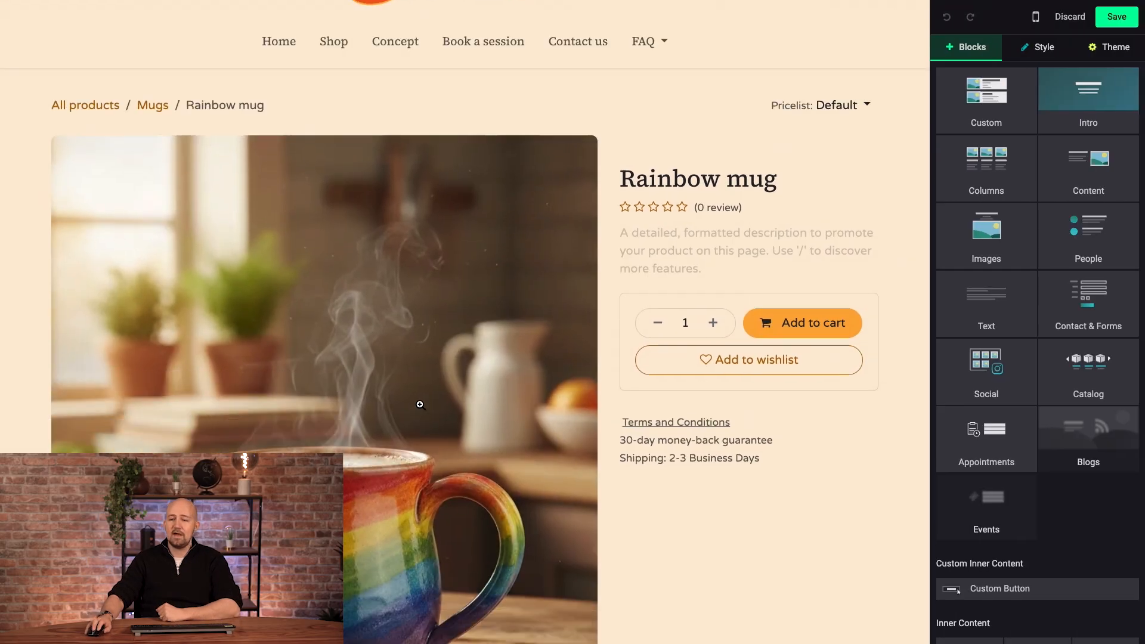
scroll(421, 404, "up", 3)
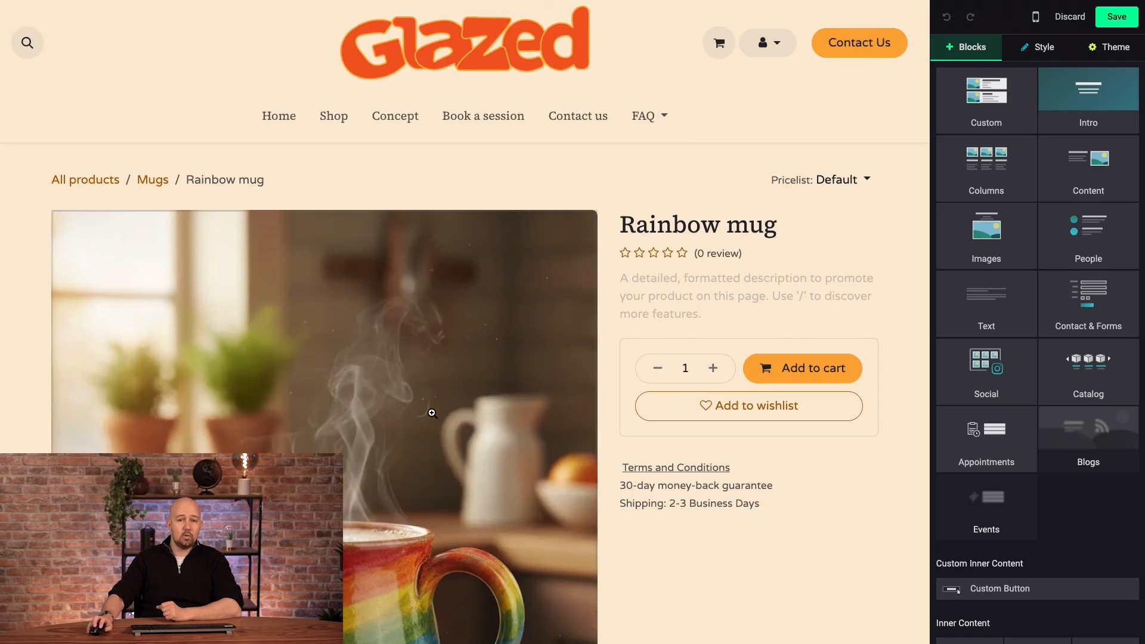
left_click(633, 280)
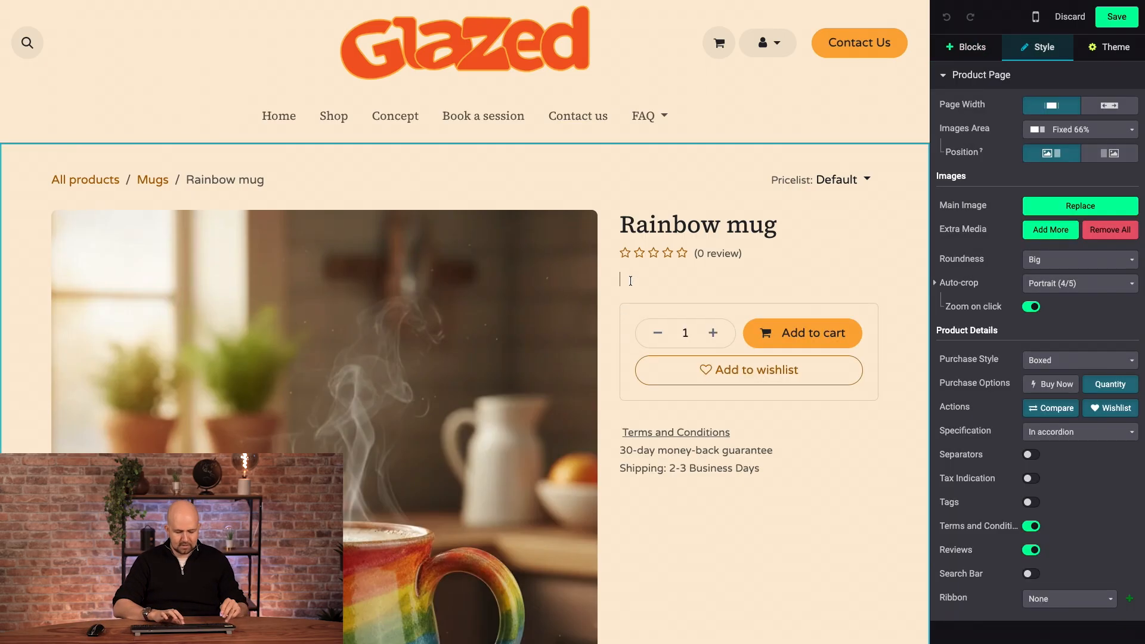
type("/")
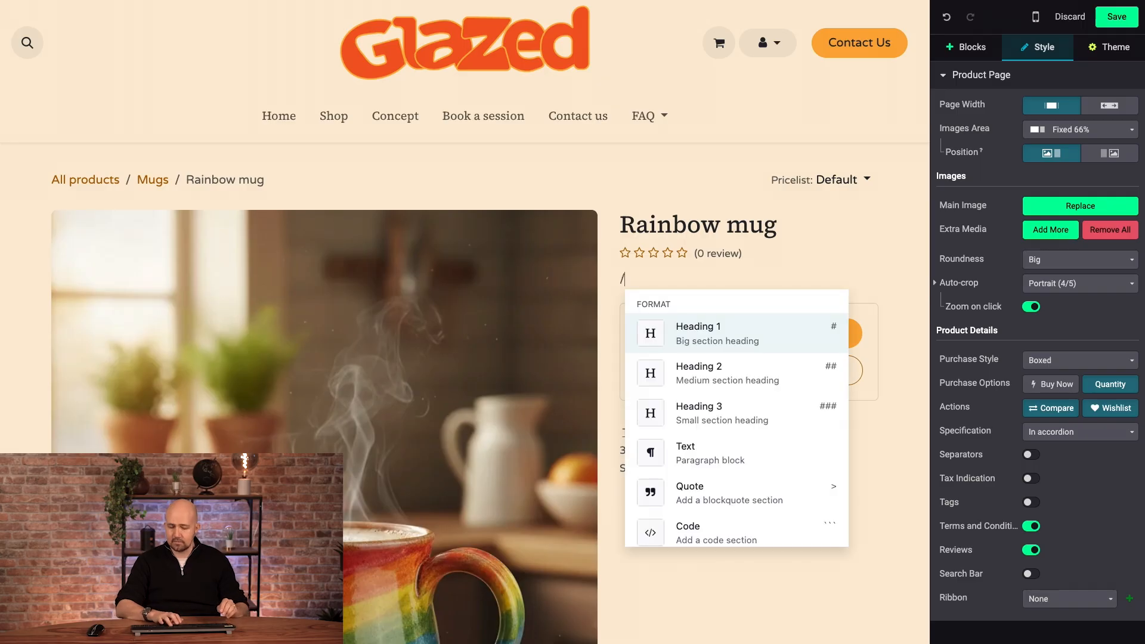
type("ai")
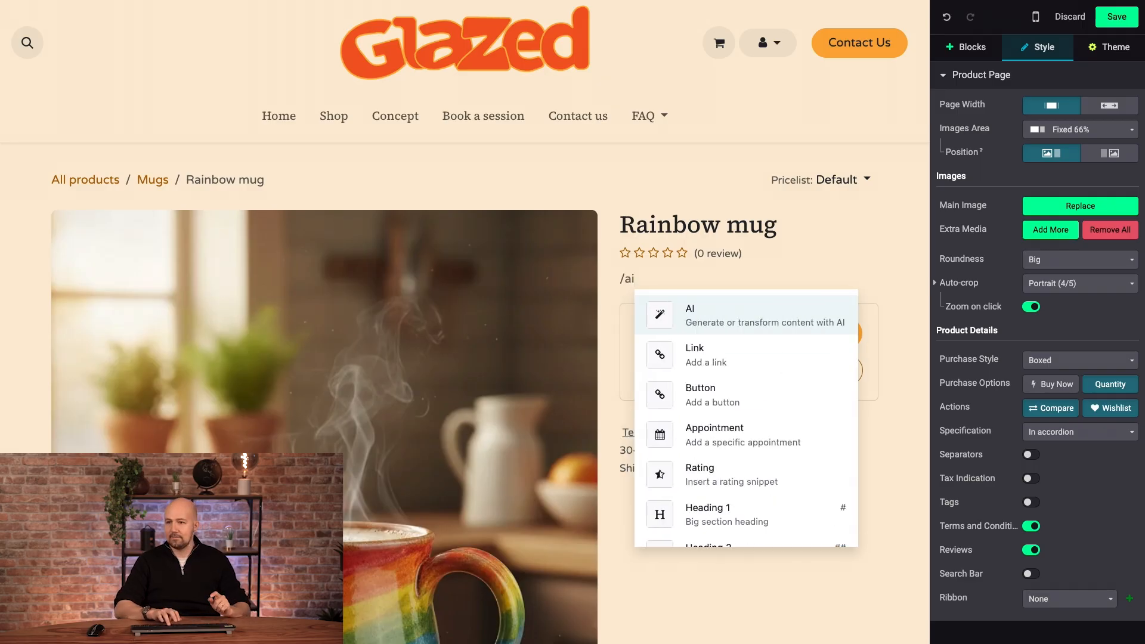
left_click(714, 308)
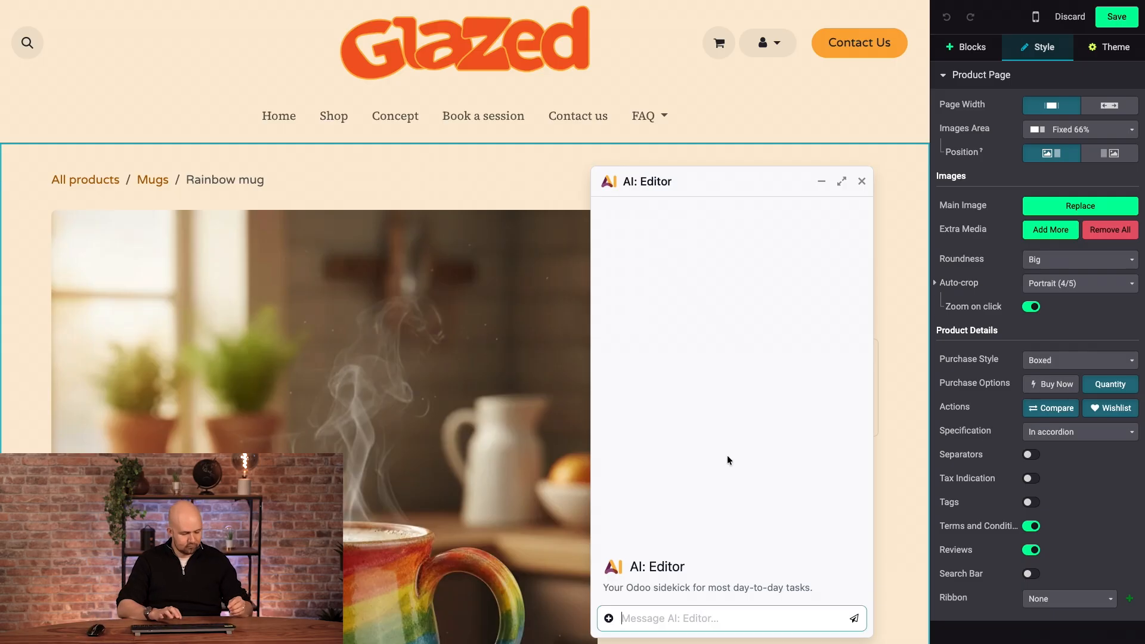
- Send the AI the prompt "Write a short description for this product"
type("Write s")
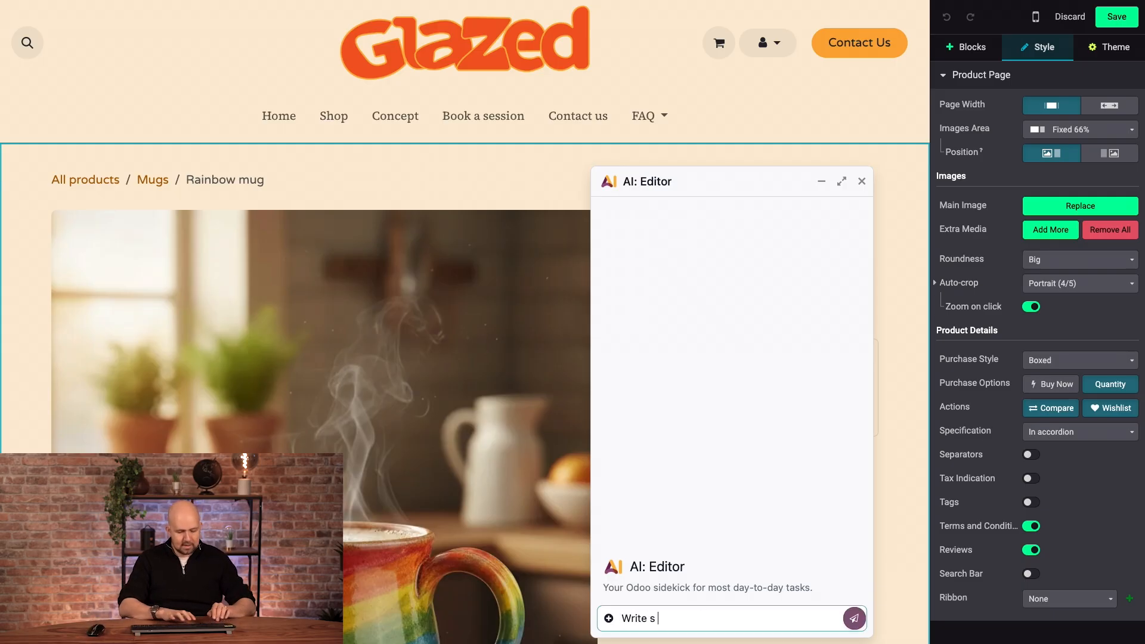
key("BackSpace")
type("a short descrip")
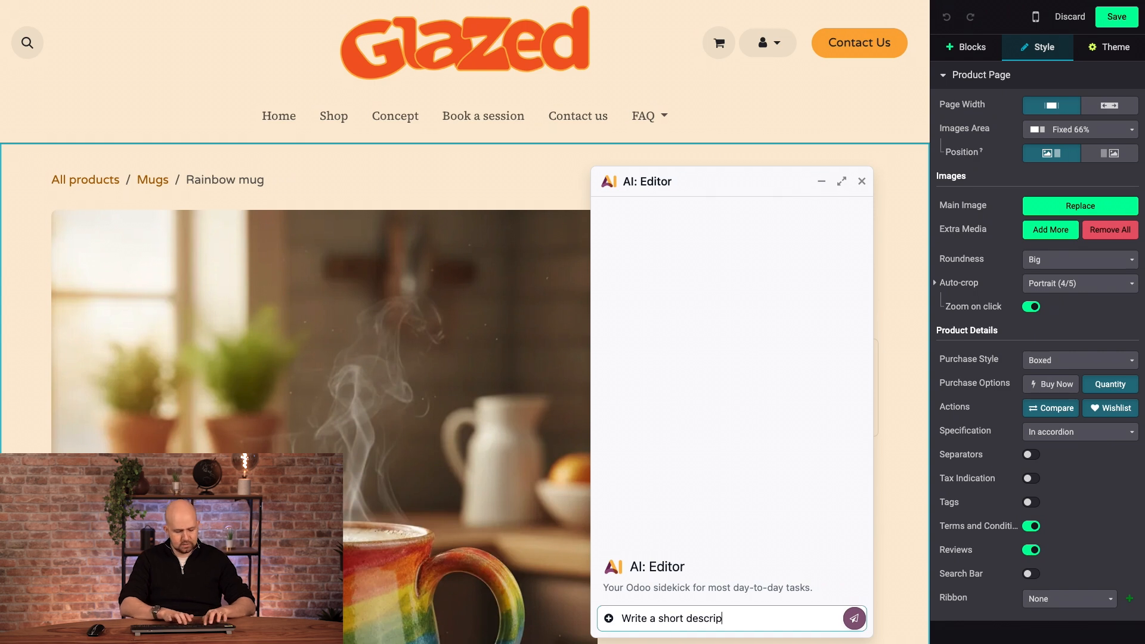
type("tion for this product")
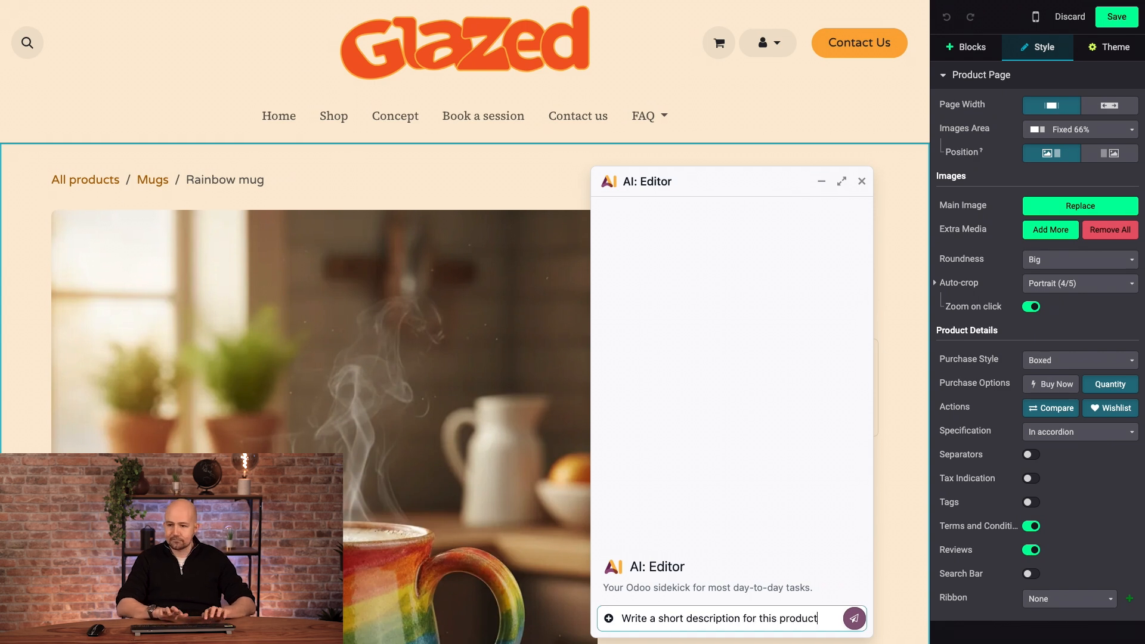
key("Return")
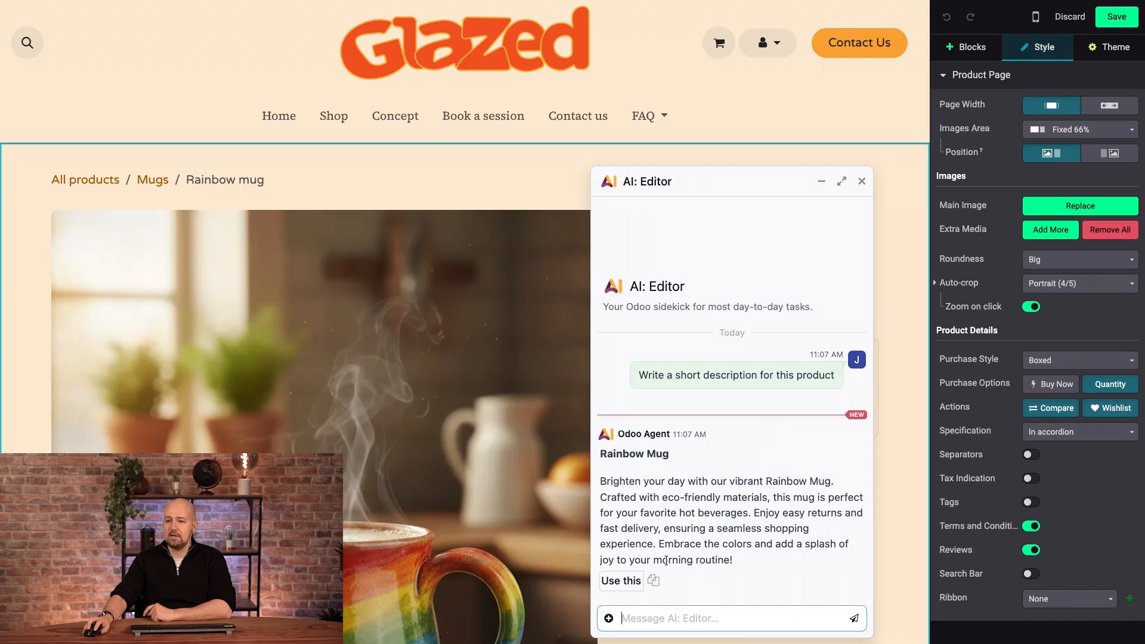
- Insert the AI-generated description into the product page, close the AI chat and save the page
left_click(621, 581)
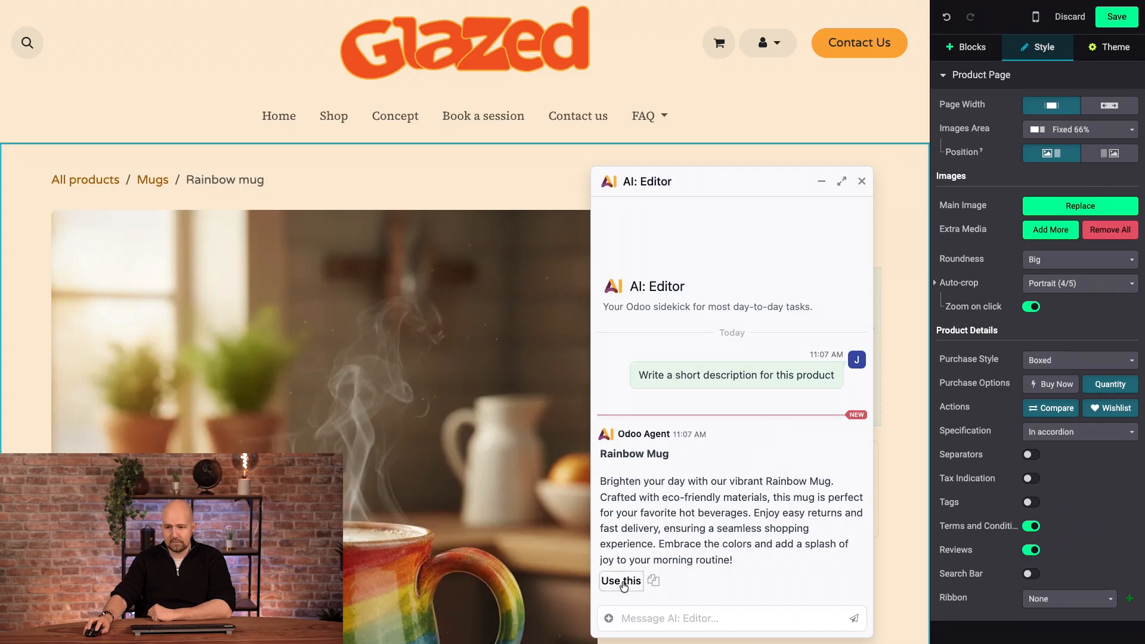
left_click(861, 181)
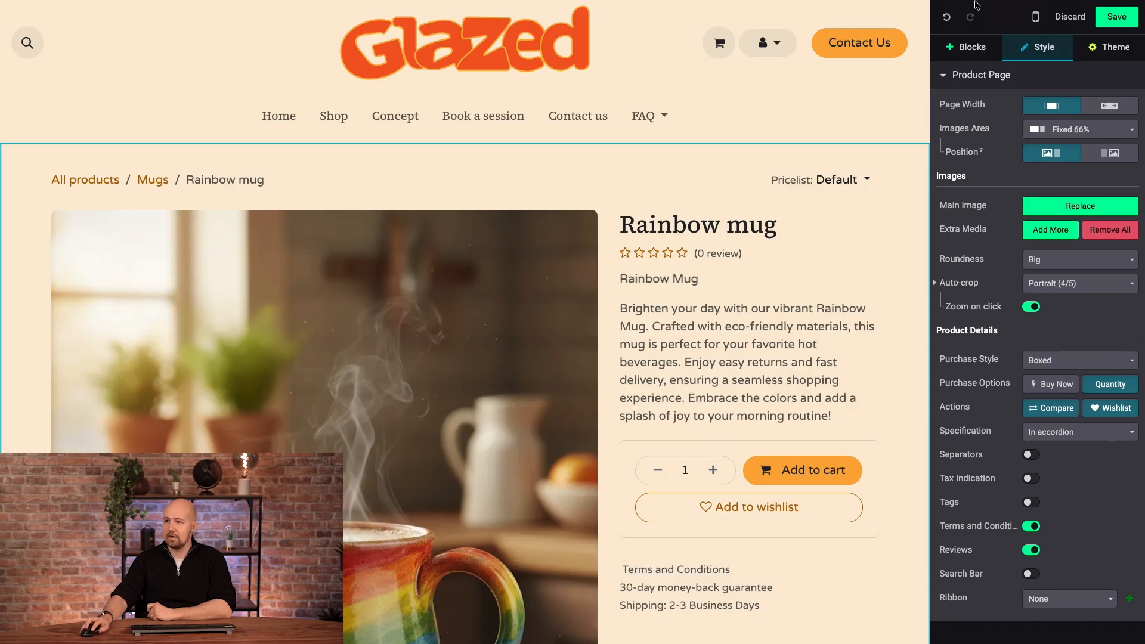
left_click(1108, 21)
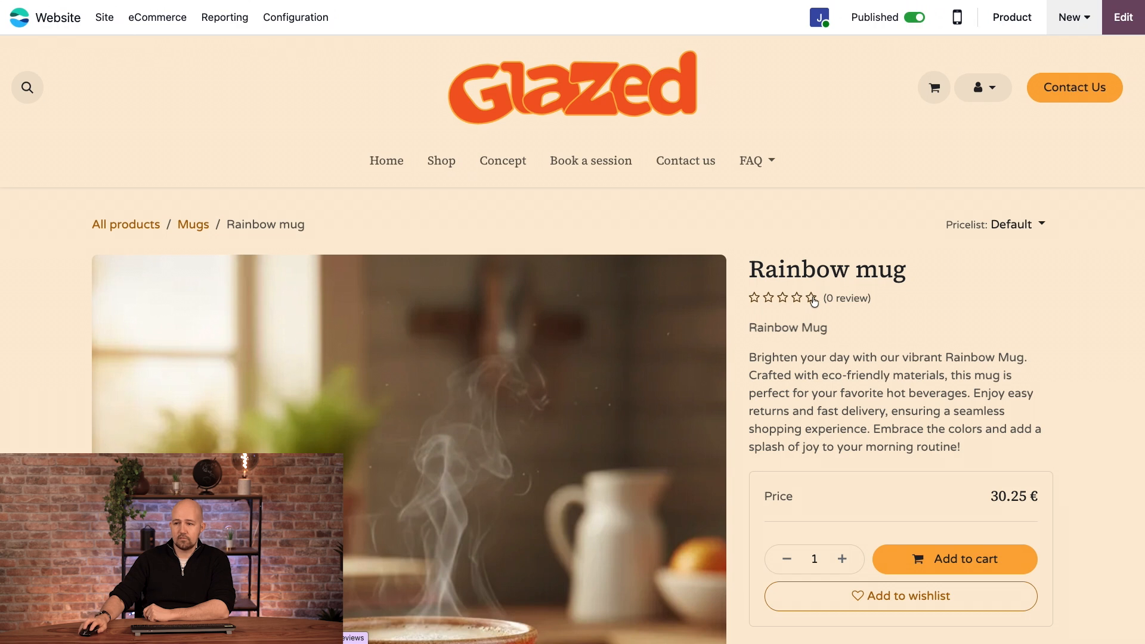
- Reopen the product page for editing and switch its reviews off and back on in the page style options
left_click(1127, 23)
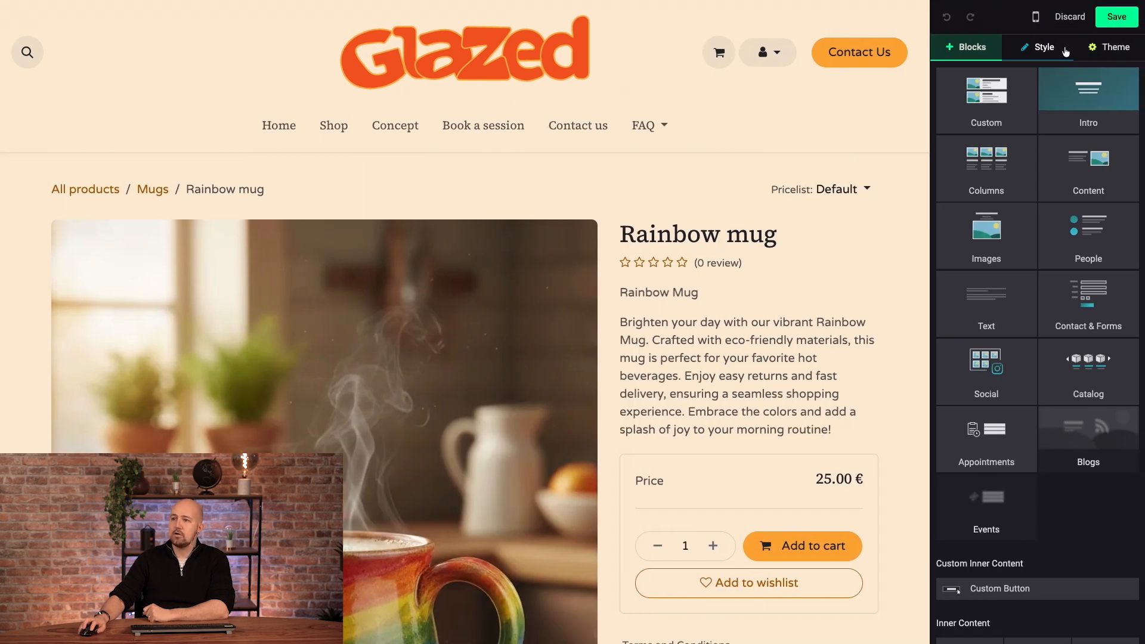
left_click(1056, 52)
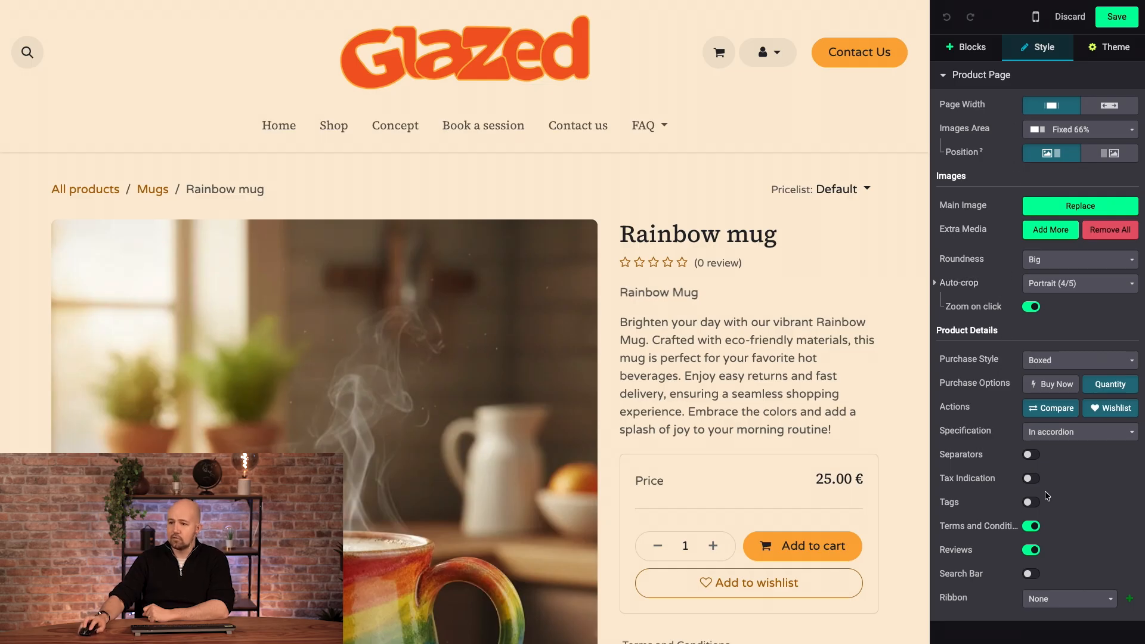
left_click(1032, 549)
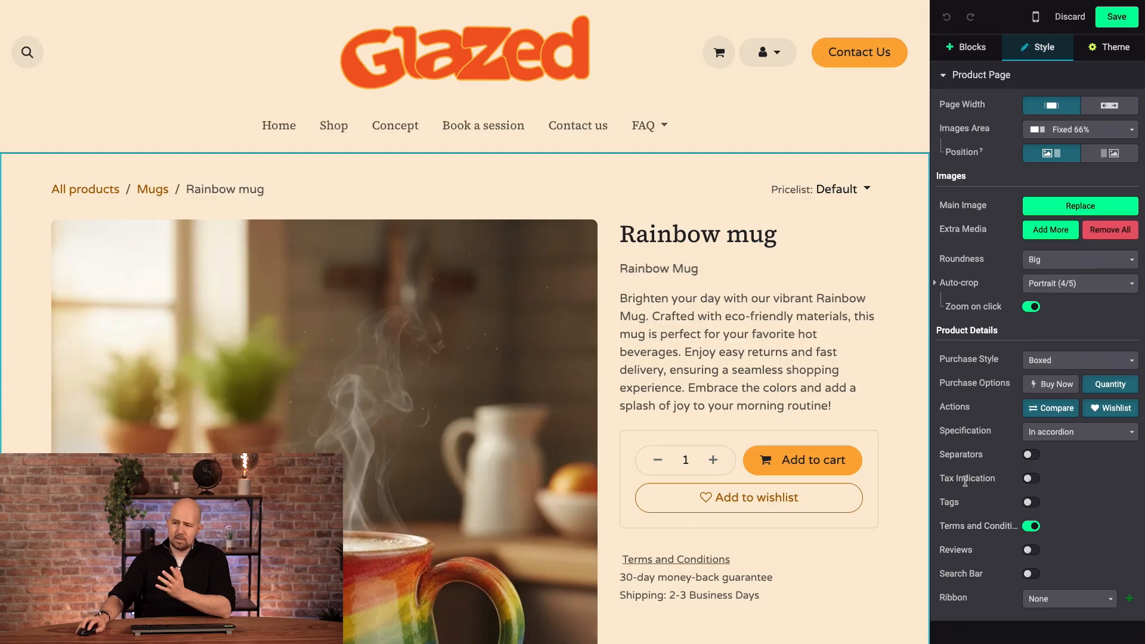
left_click(1031, 550)
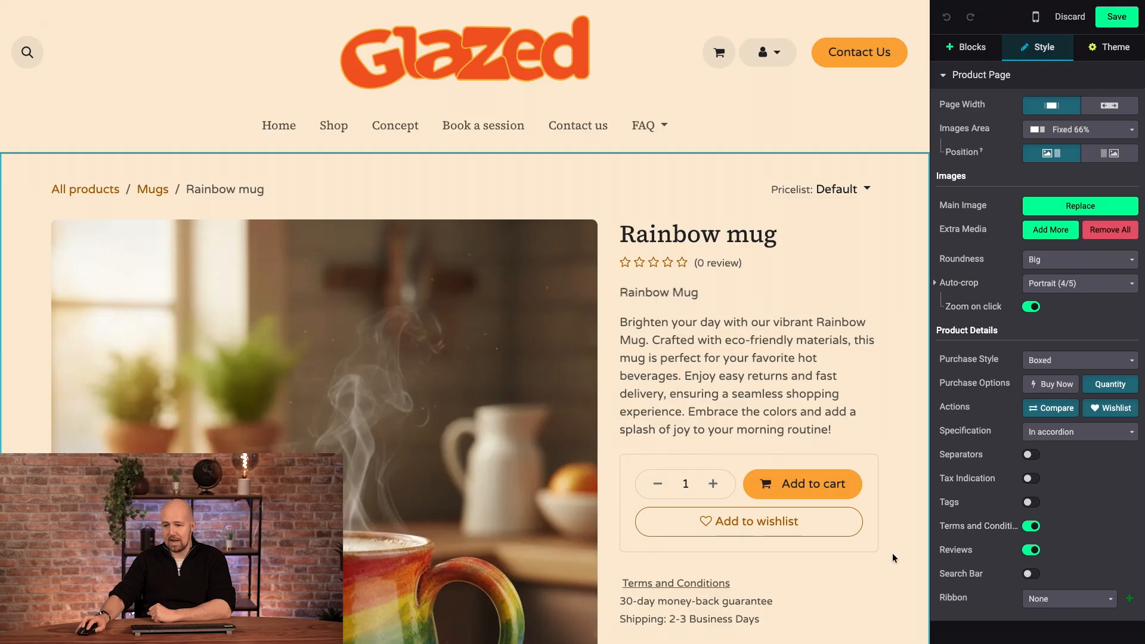
- Change the shipping time below the product's terms and conditions to 5-8 Business Days
scroll(883, 537, "down", 3)
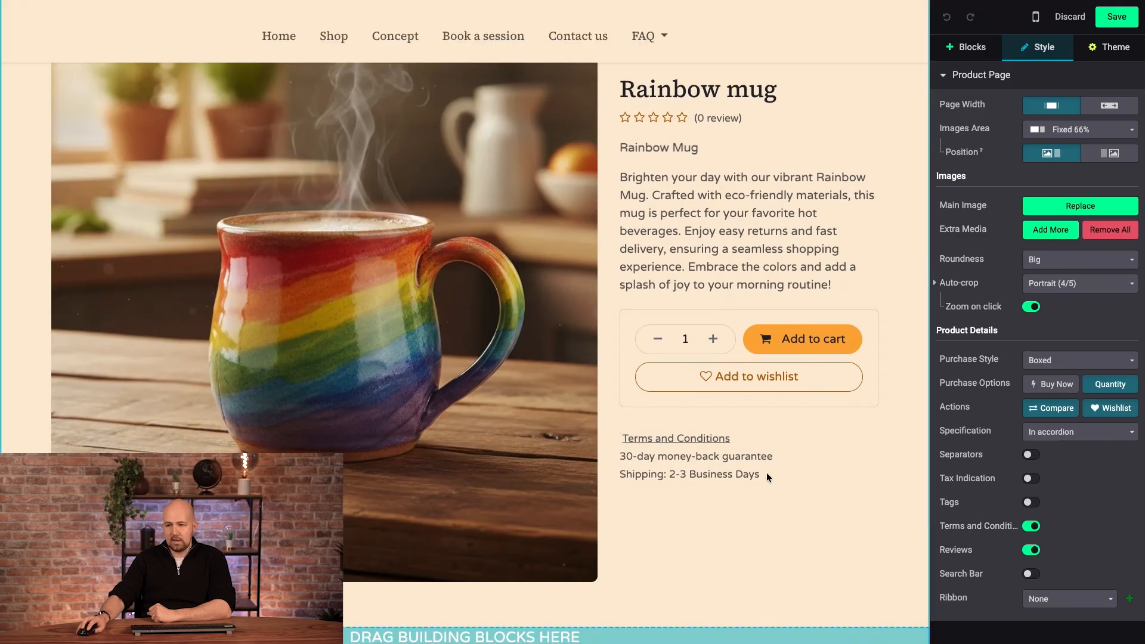
left_click_drag(687, 477, 667, 477)
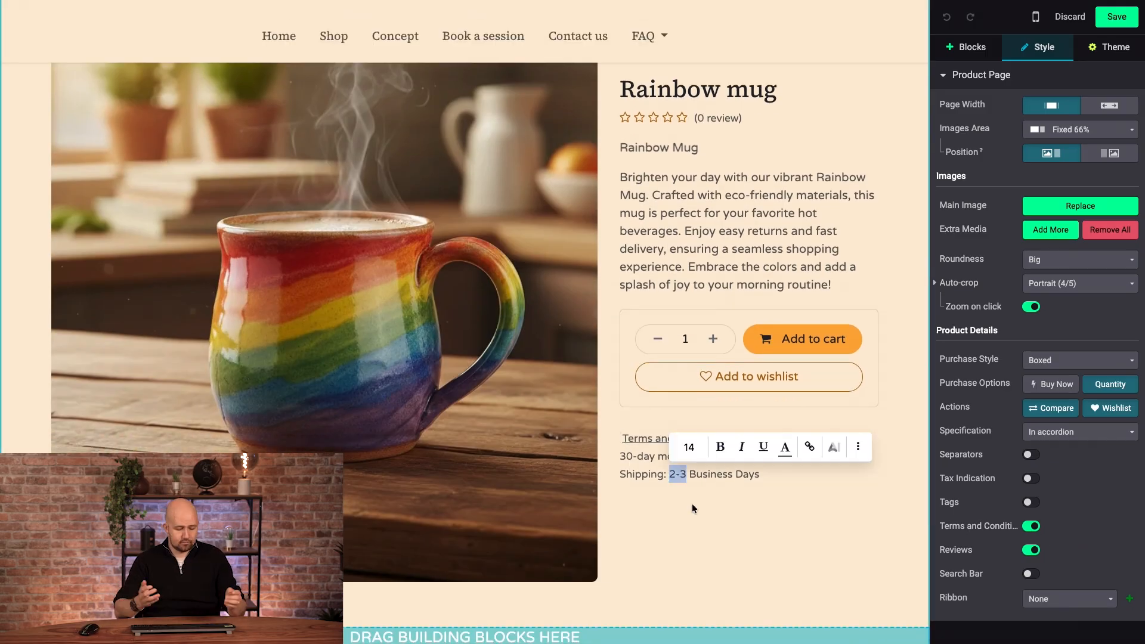
type("5-8")
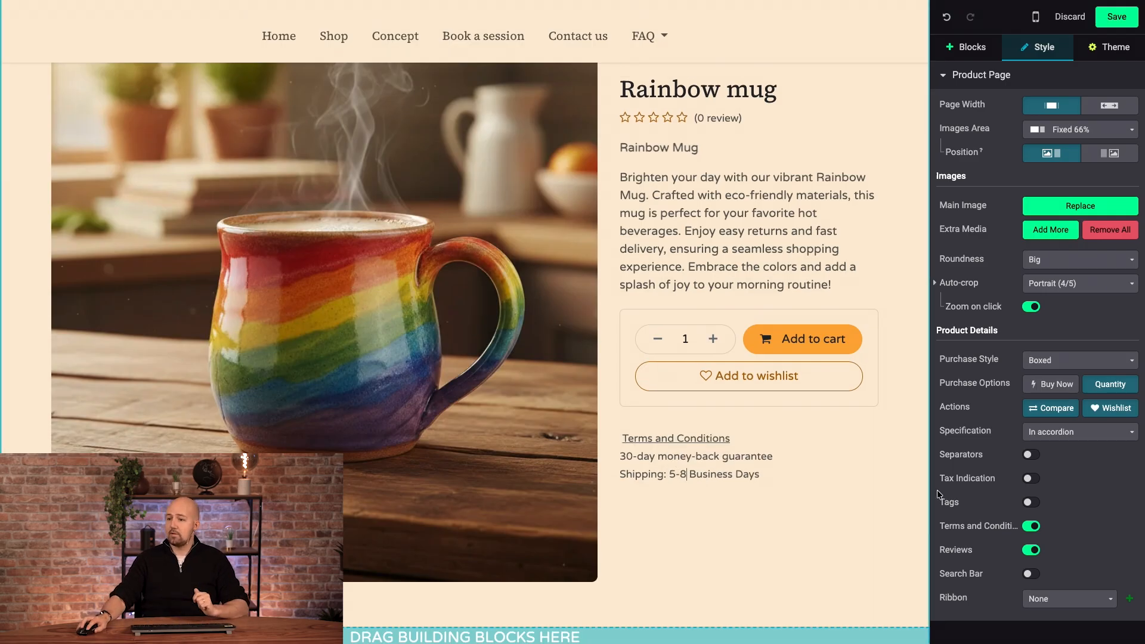
- Enable the search bar on the product page and save the page changes
left_click(1030, 574)
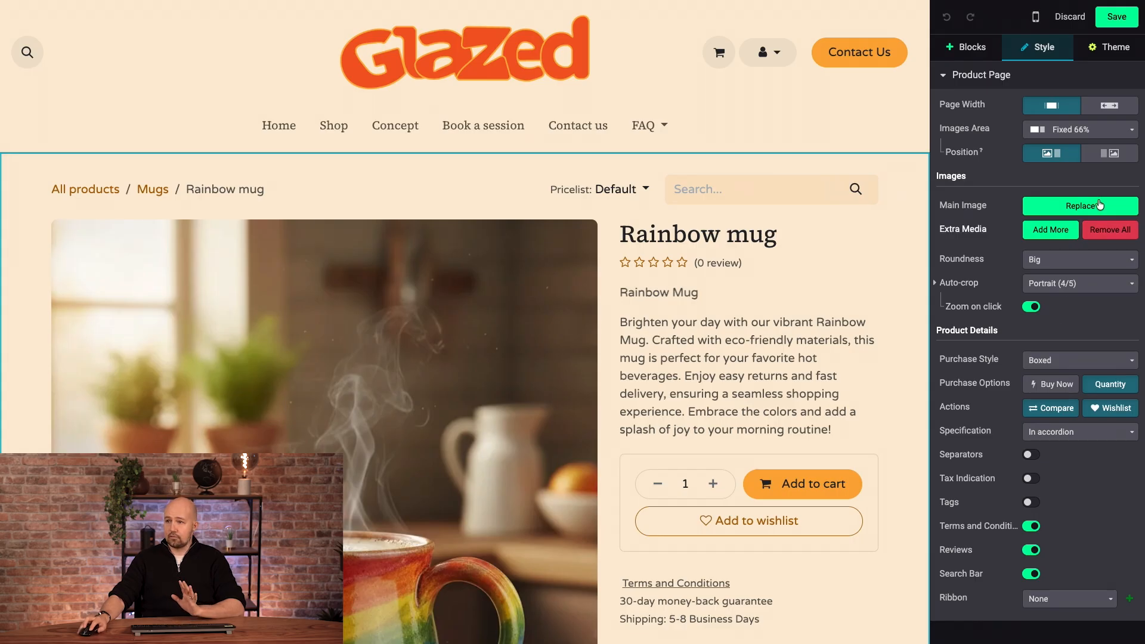
left_click(1117, 18)
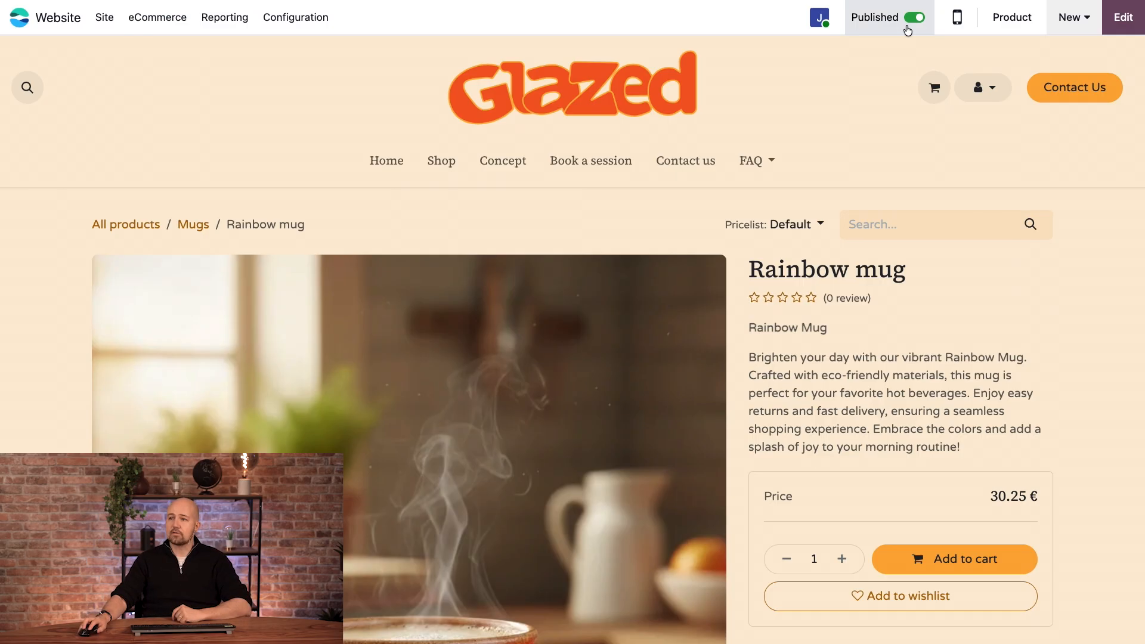
- Unpublish the Rainbow mug from the website and open its backend product form
left_click(912, 18)
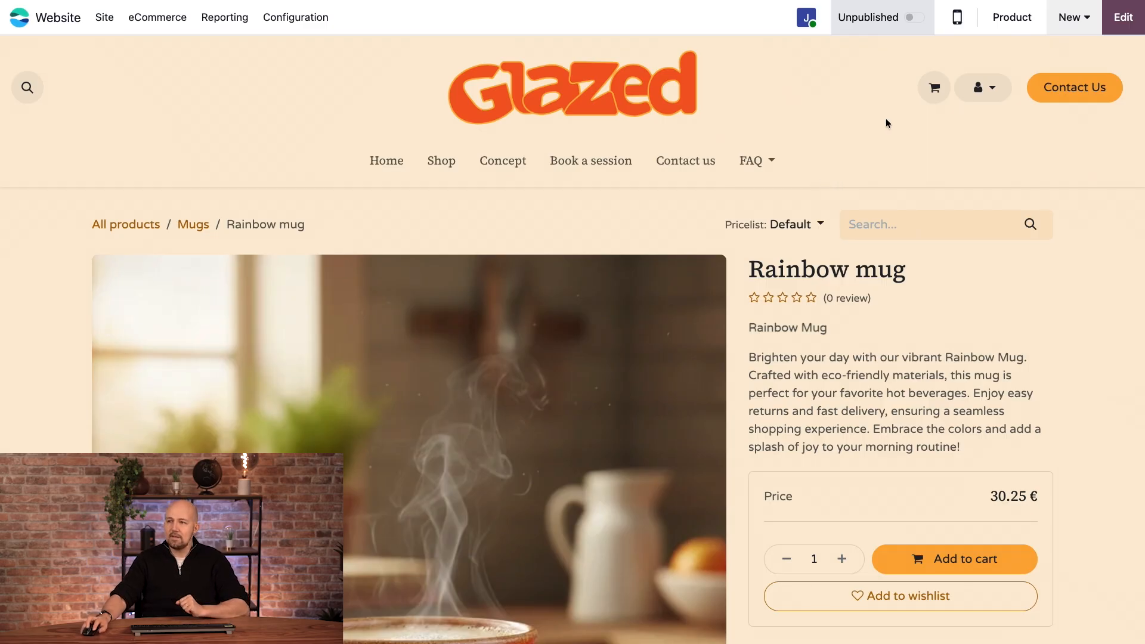
left_click(1024, 23)
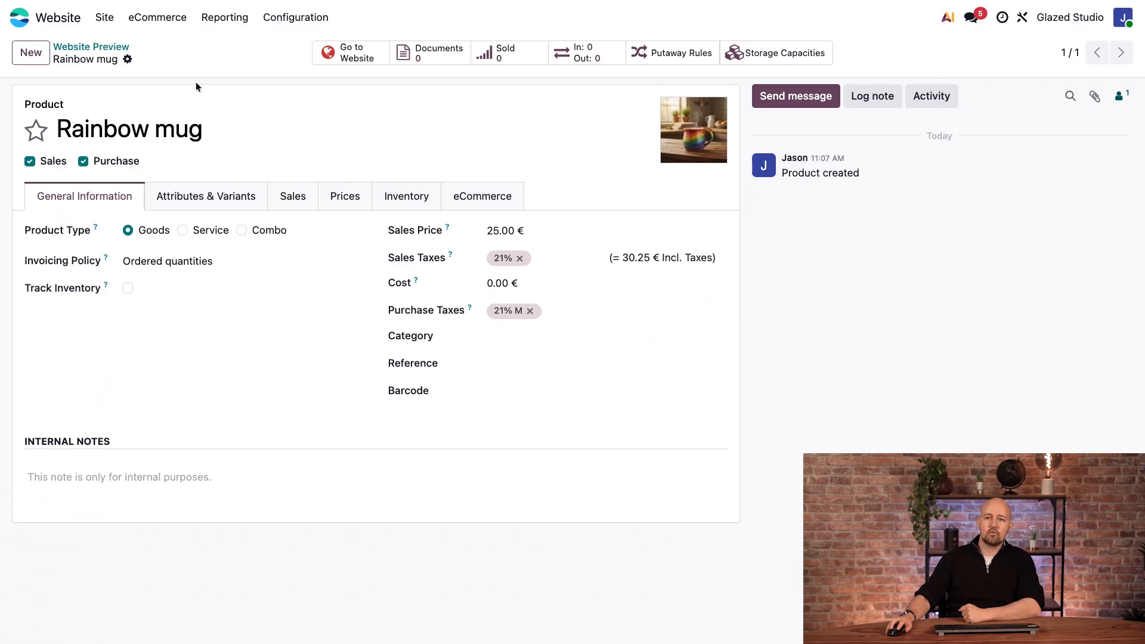
- Create a new product from the eCommerce product list and name it Blue ceramic plate
left_click(157, 22)
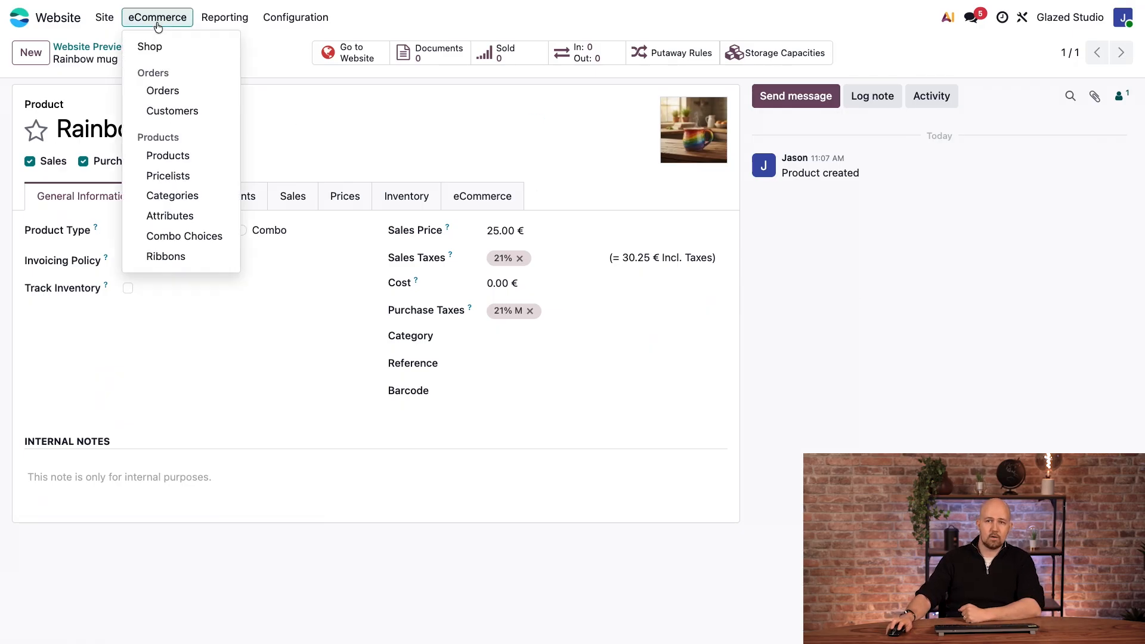
left_click(168, 154)
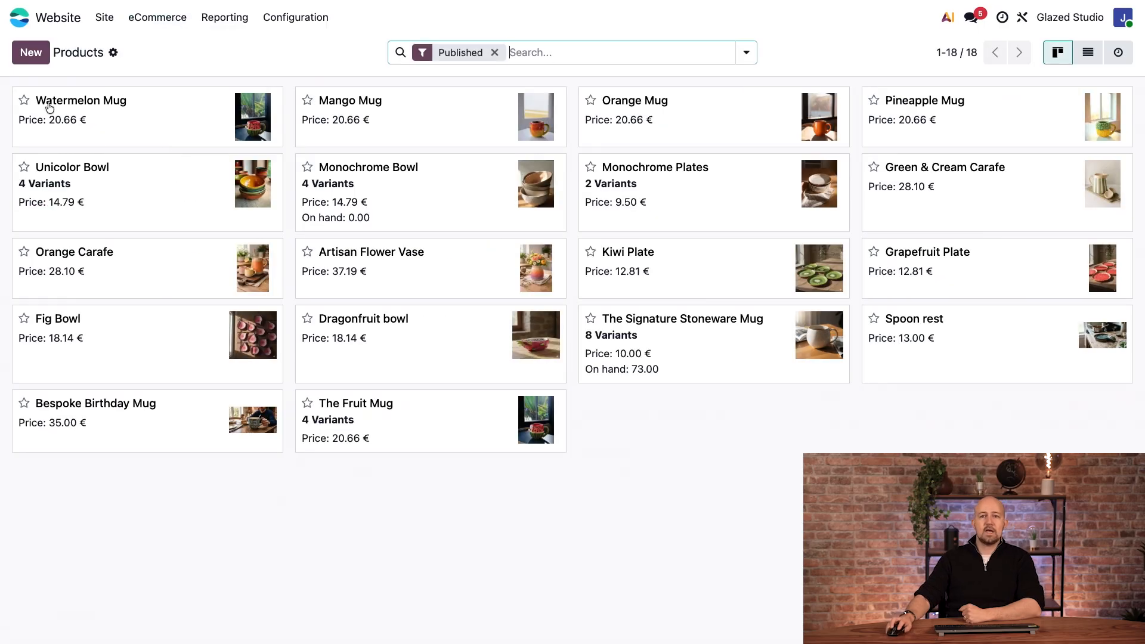
left_click(31, 52)
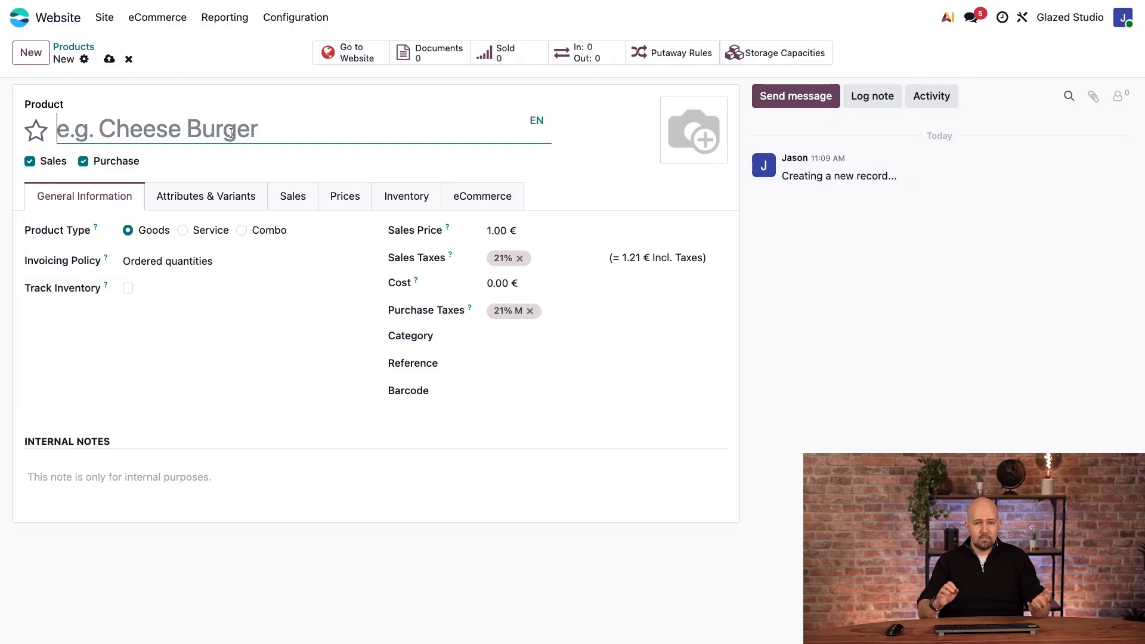
type("Blue")
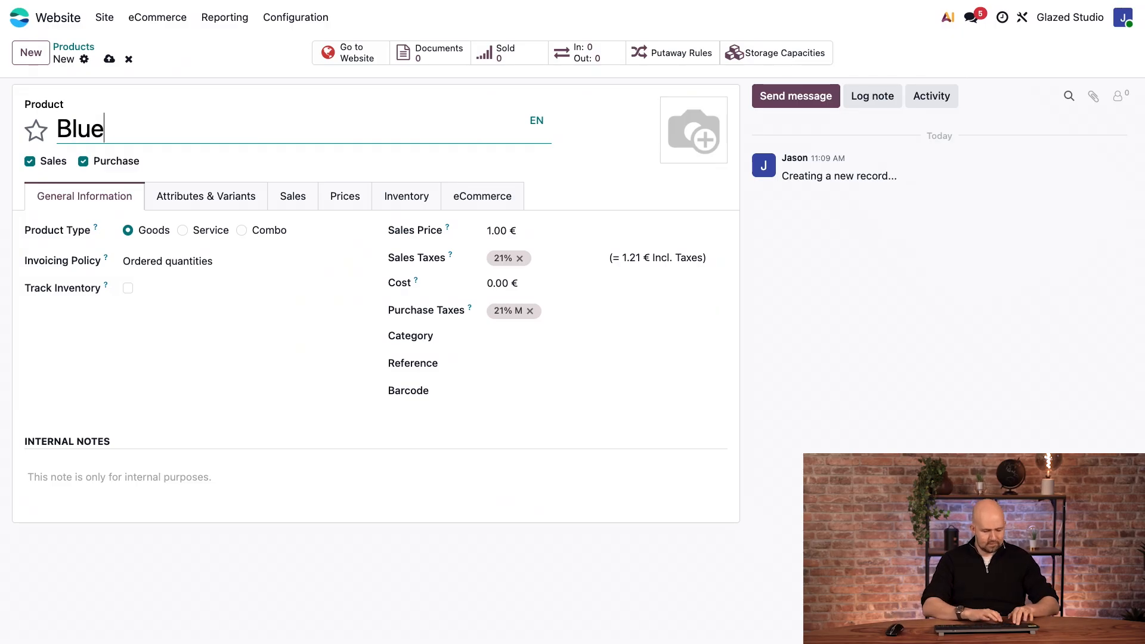
type(" ceramic")
key("BackSpace")
key("BackSpace")
key("BackSpace")
type("ic plate")
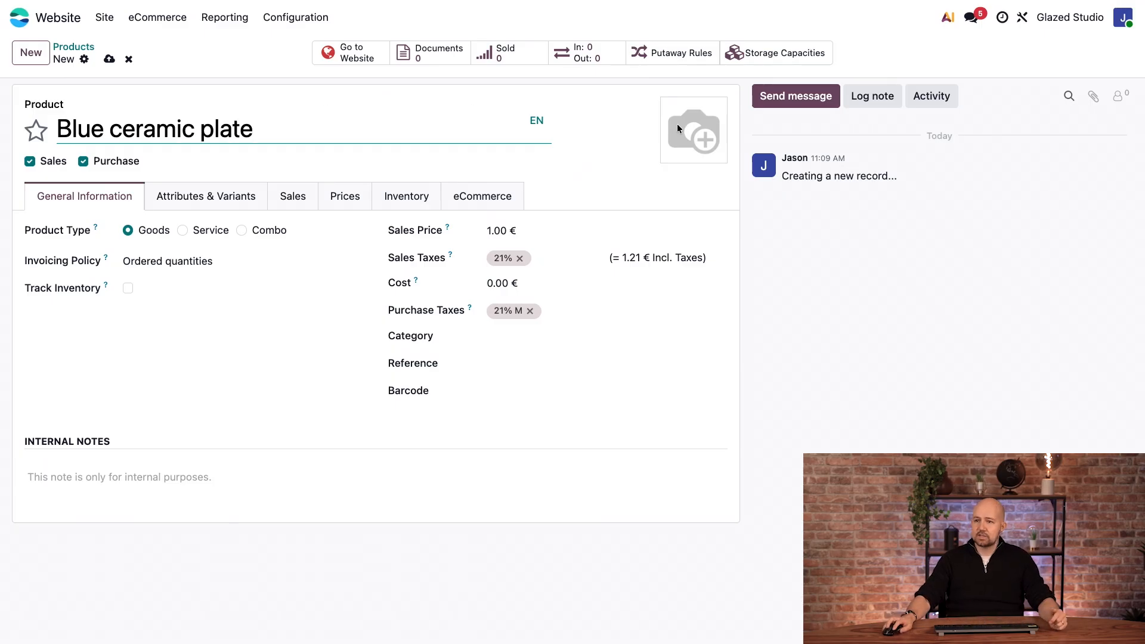
- Upload Blue ceramic plate.png from the Product images folder as the product's picture
left_click(676, 151)
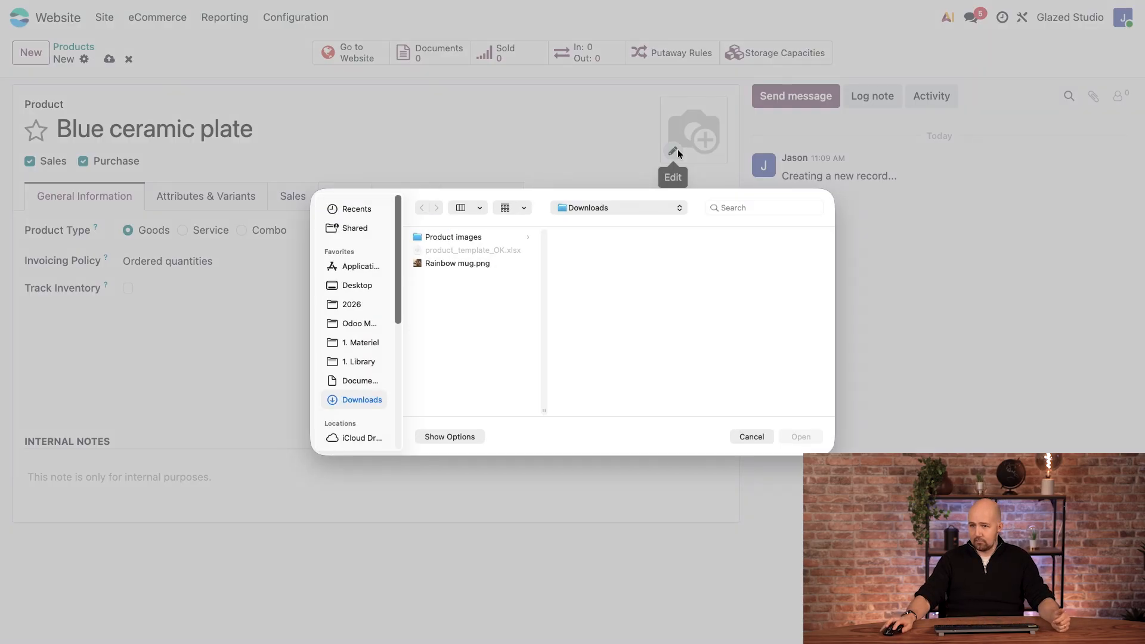
left_click(452, 238)
left_click(592, 237)
left_click(801, 437)
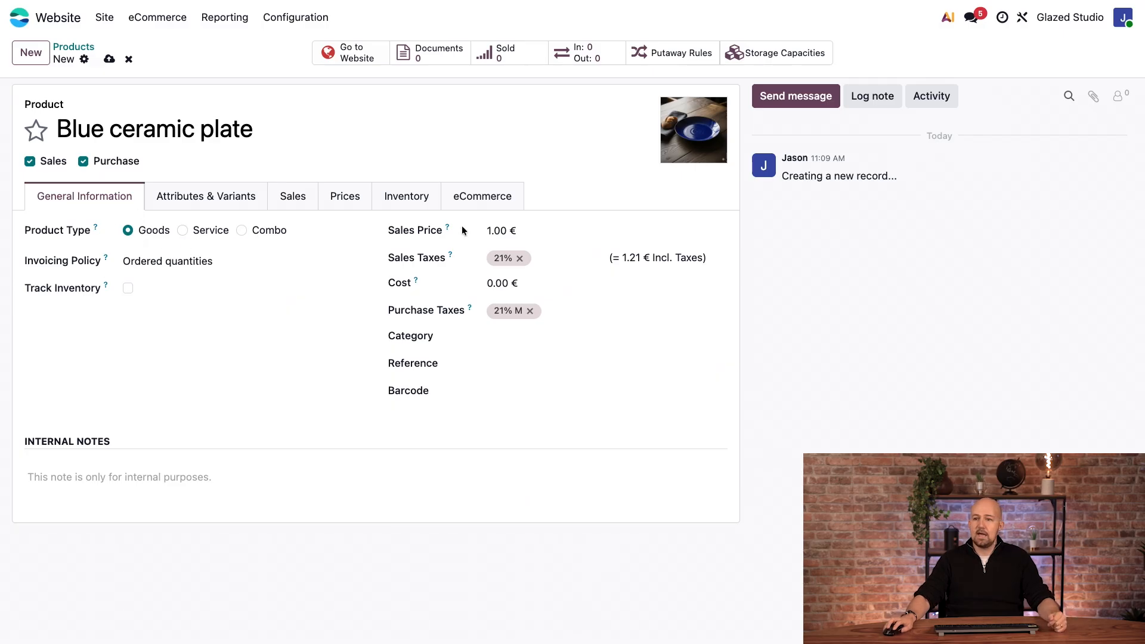
- Set the Blue ceramic plate's sales price to 18 €
left_click(488, 231)
type("18")
left_click(235, 404)
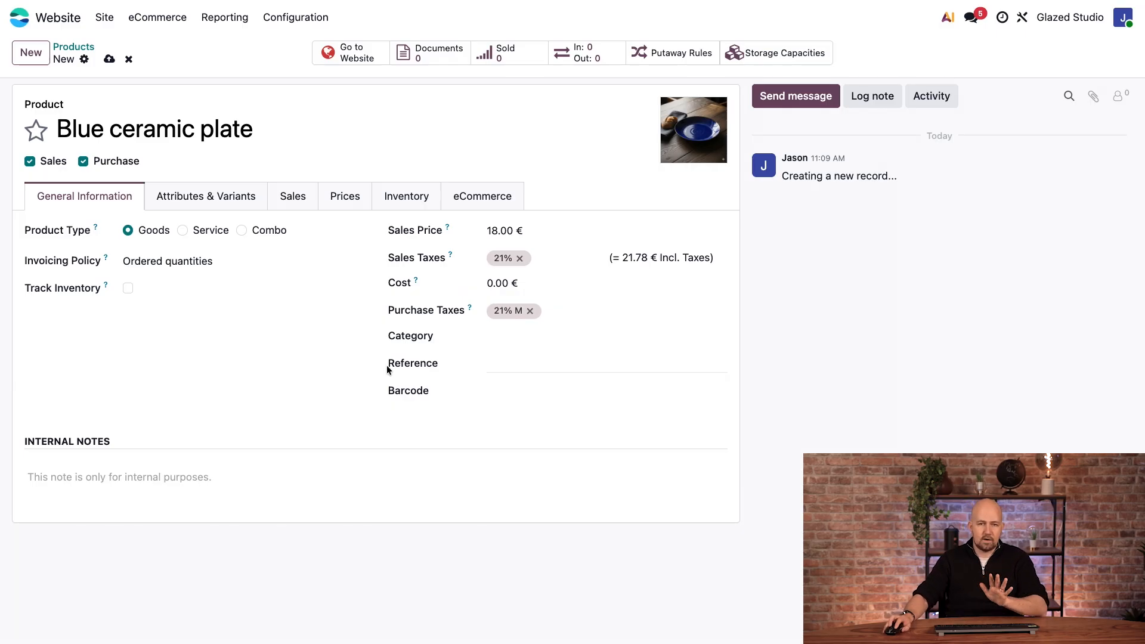
- Check the plate's attributes and variants, and publish the product in its eCommerce settings
left_click(187, 199)
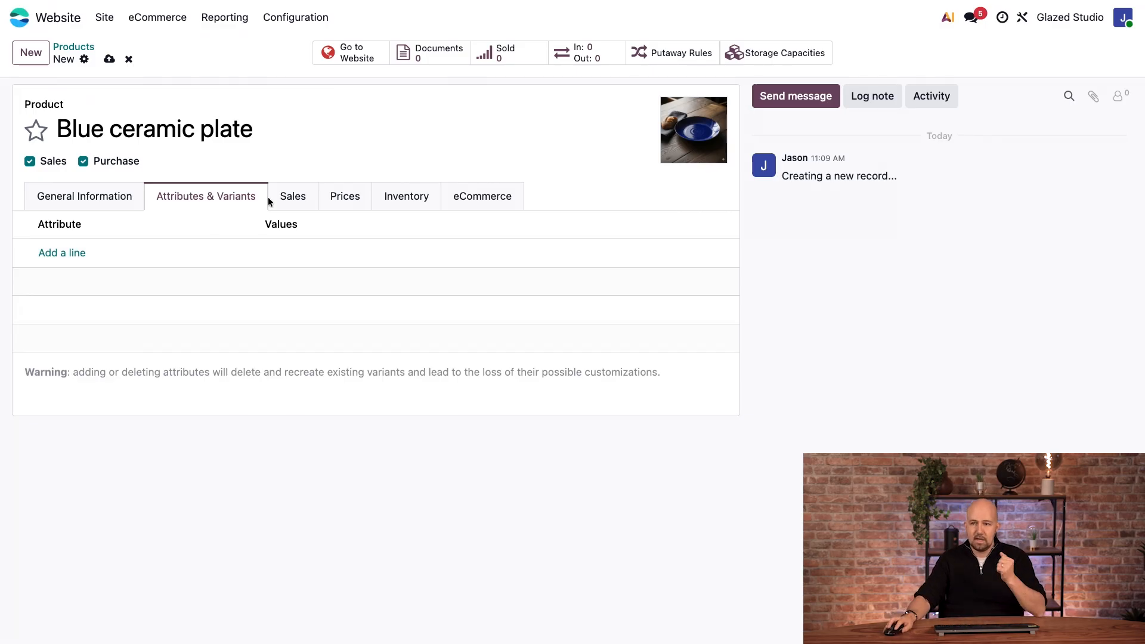
left_click(475, 193)
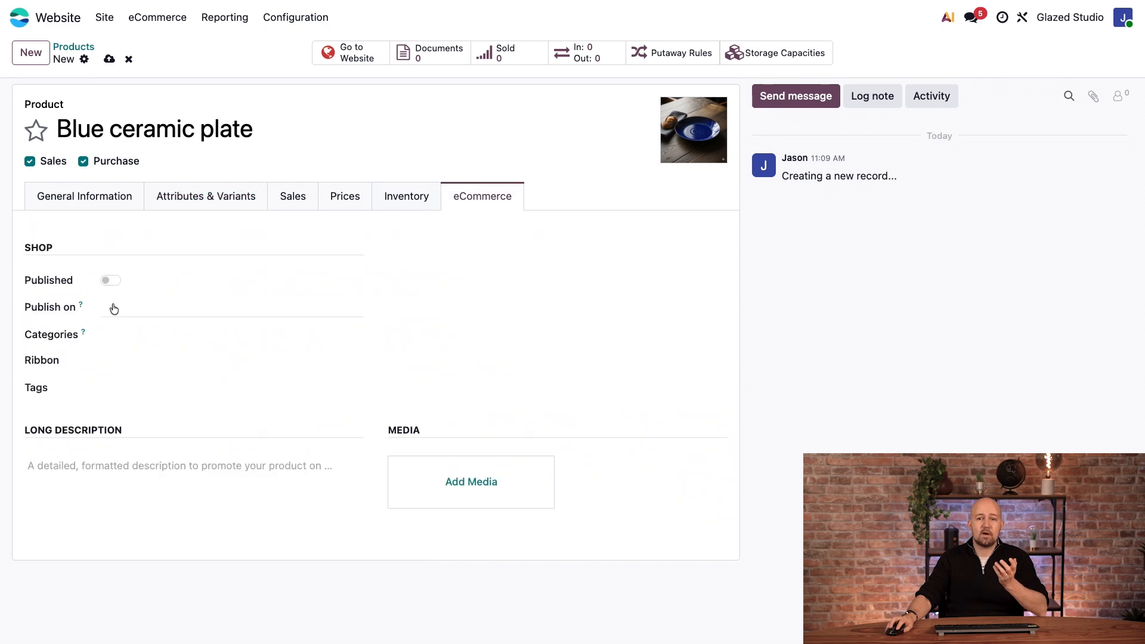
left_click(107, 281)
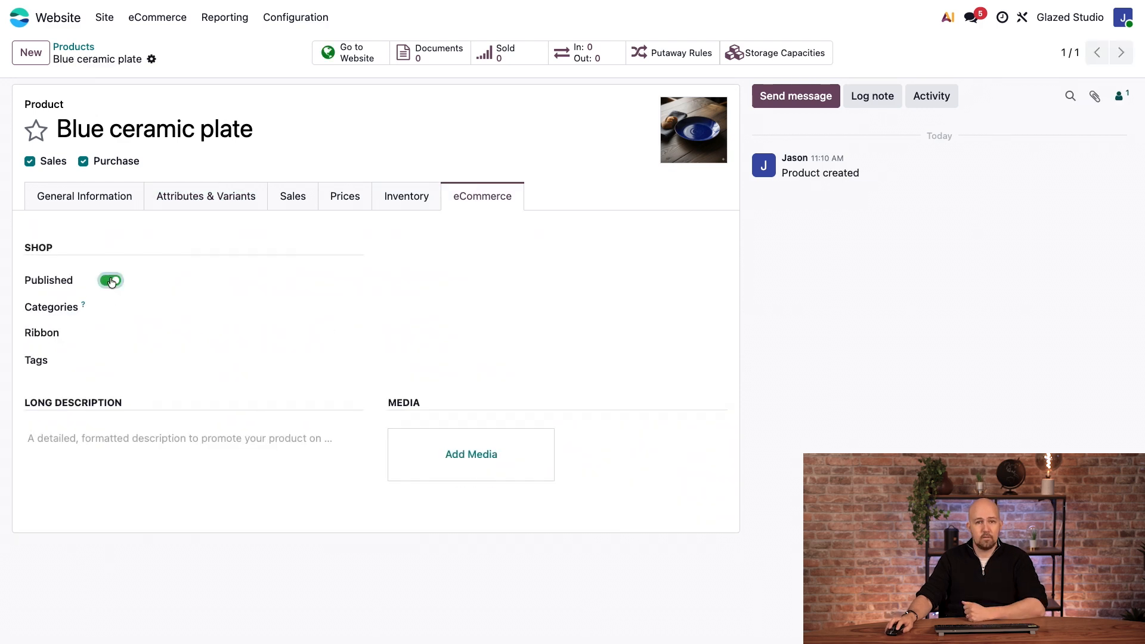
- Look at the plate's long description field and the shop categories available for it
left_click(98, 436)
left_click(135, 307)
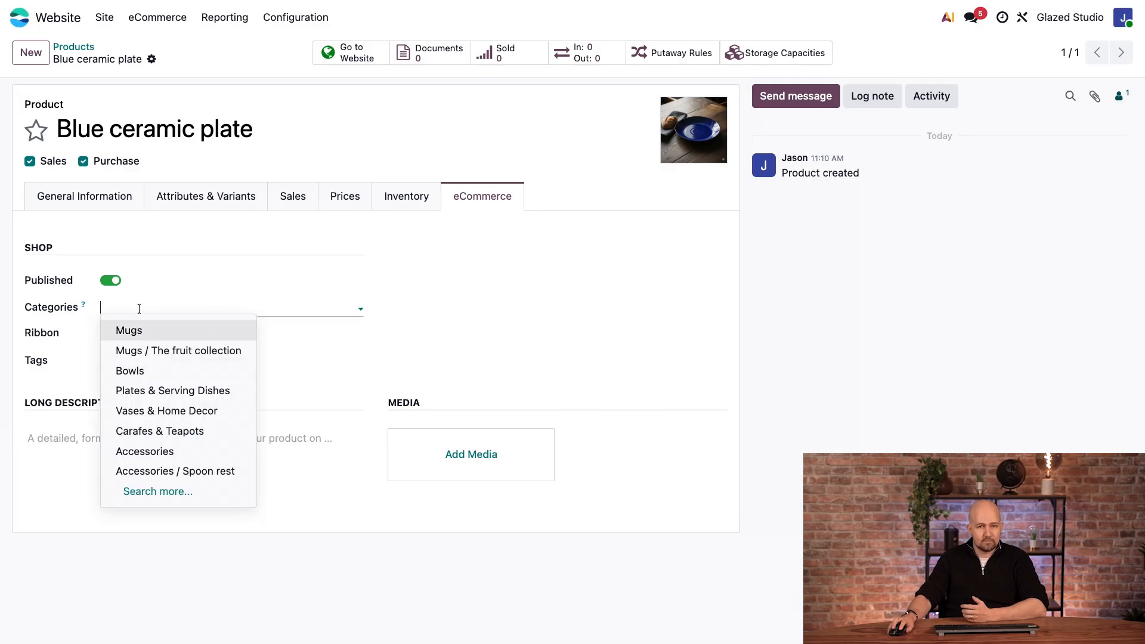
left_click(588, 337)
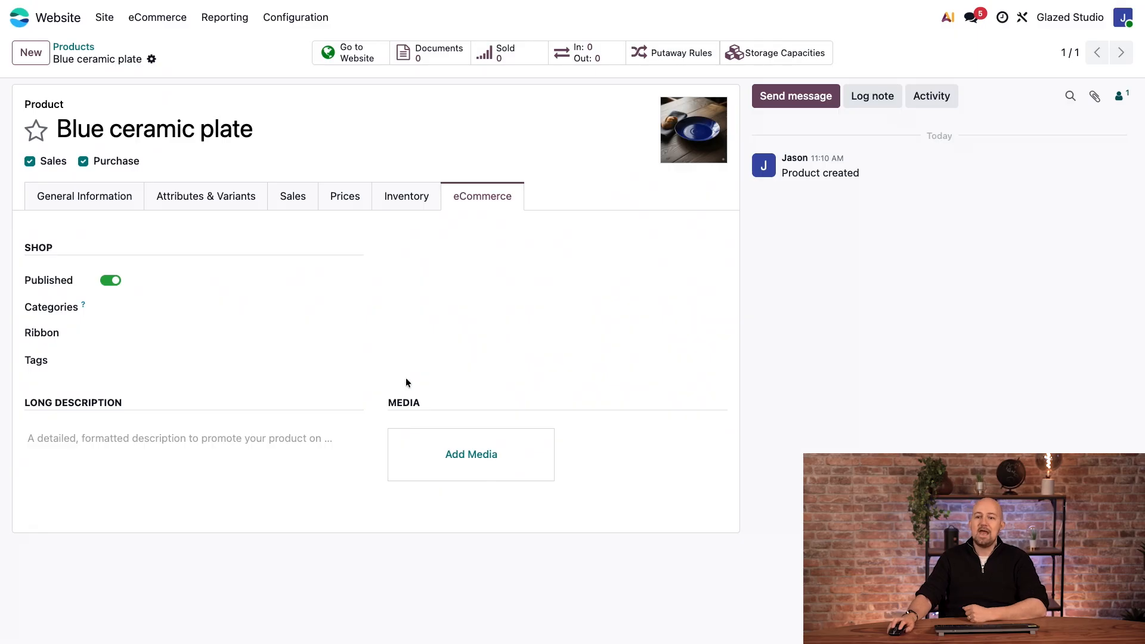
- Examine the image and video options for extra product media, and discard the selection
left_click(487, 467)
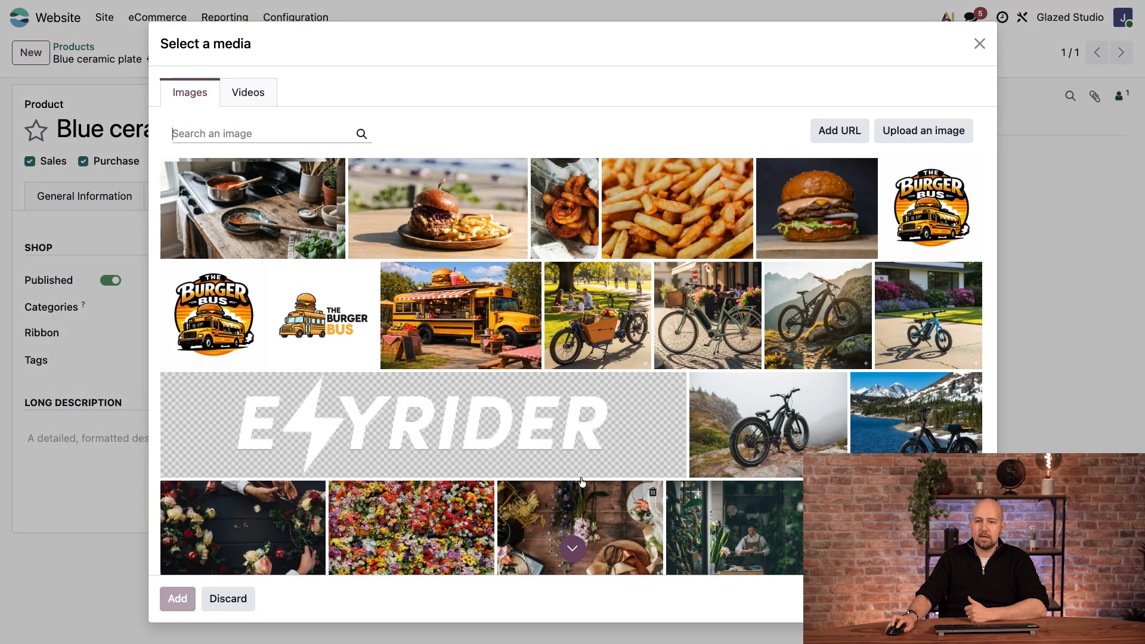
scroll(604, 461, "down", 4)
scroll(323, 155, "up", 5)
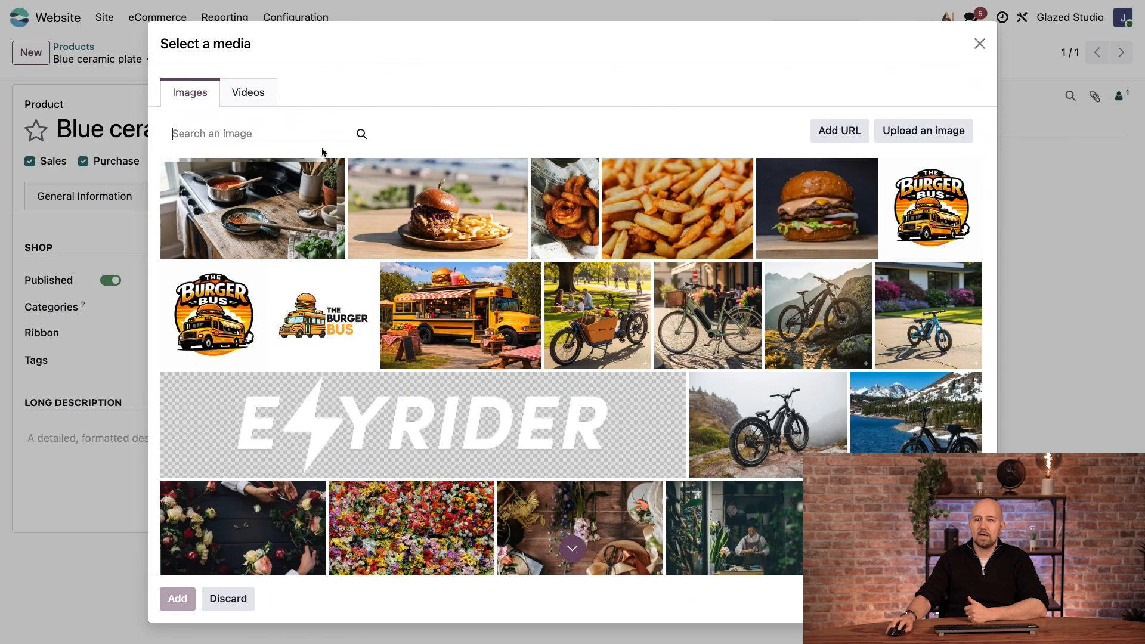
left_click(272, 92)
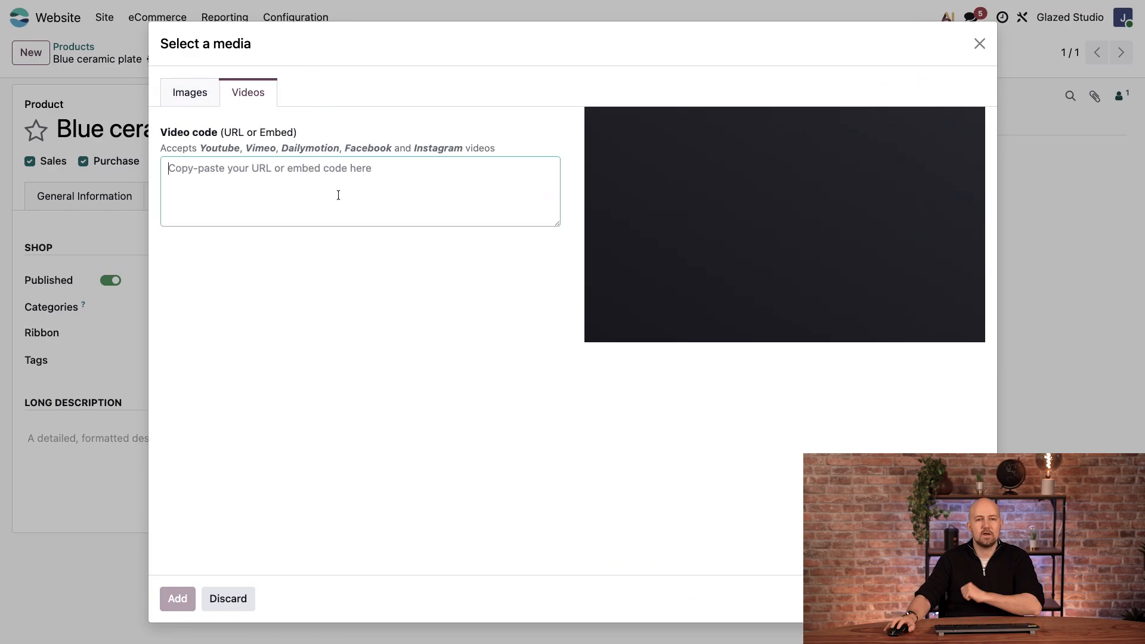
left_click(235, 602)
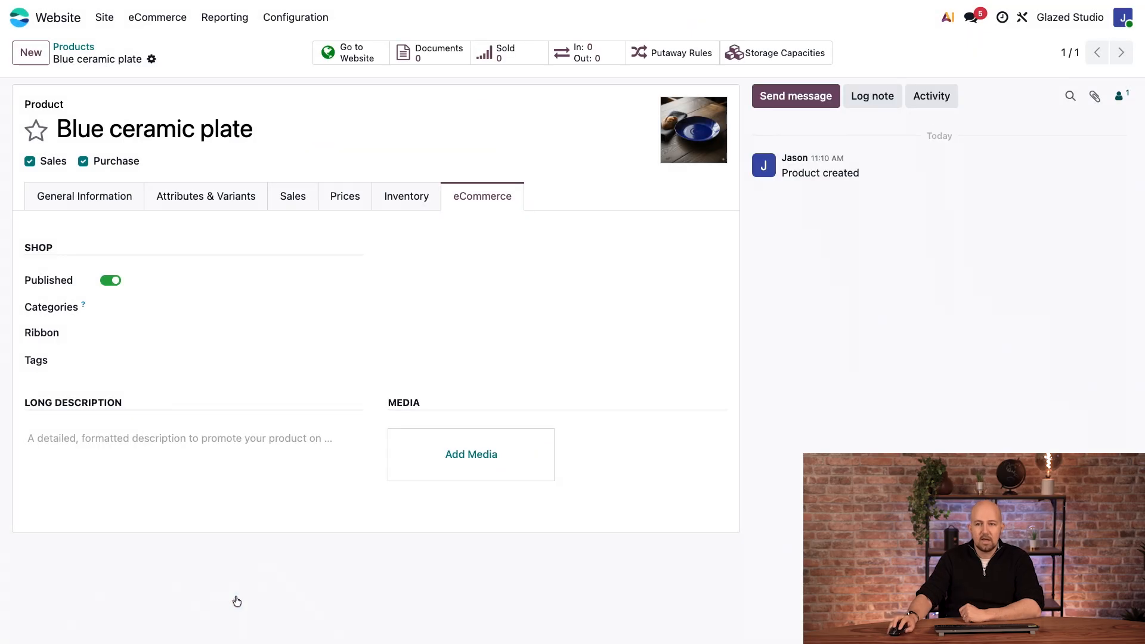
- Review the plate's upsell and pricelist settings and look over its product page on the website
left_click(291, 197)
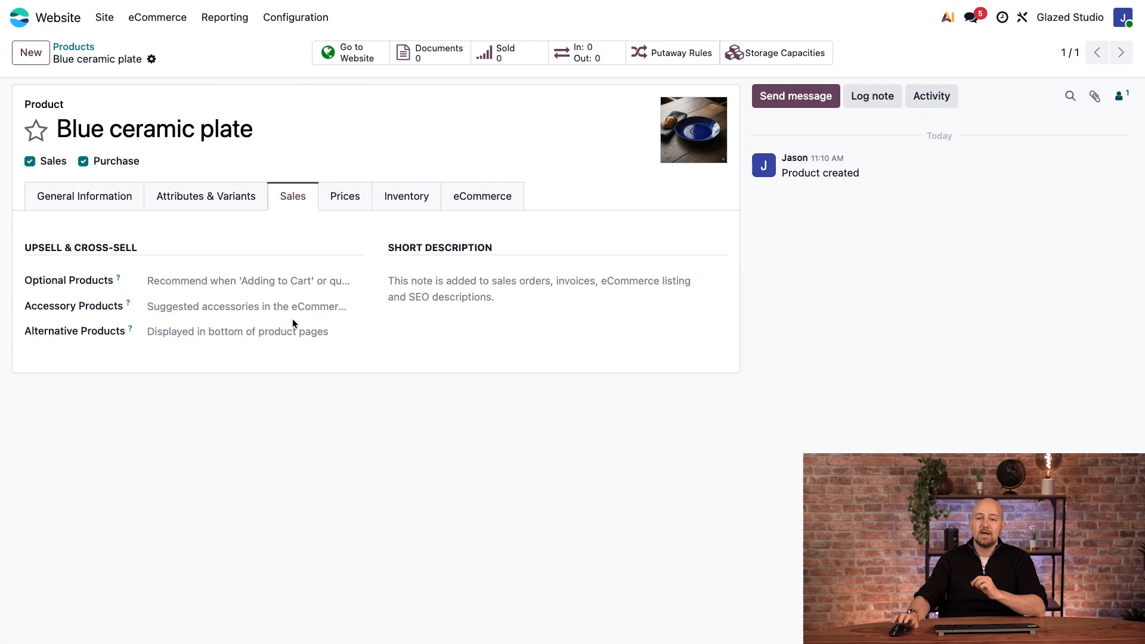
left_click(332, 194)
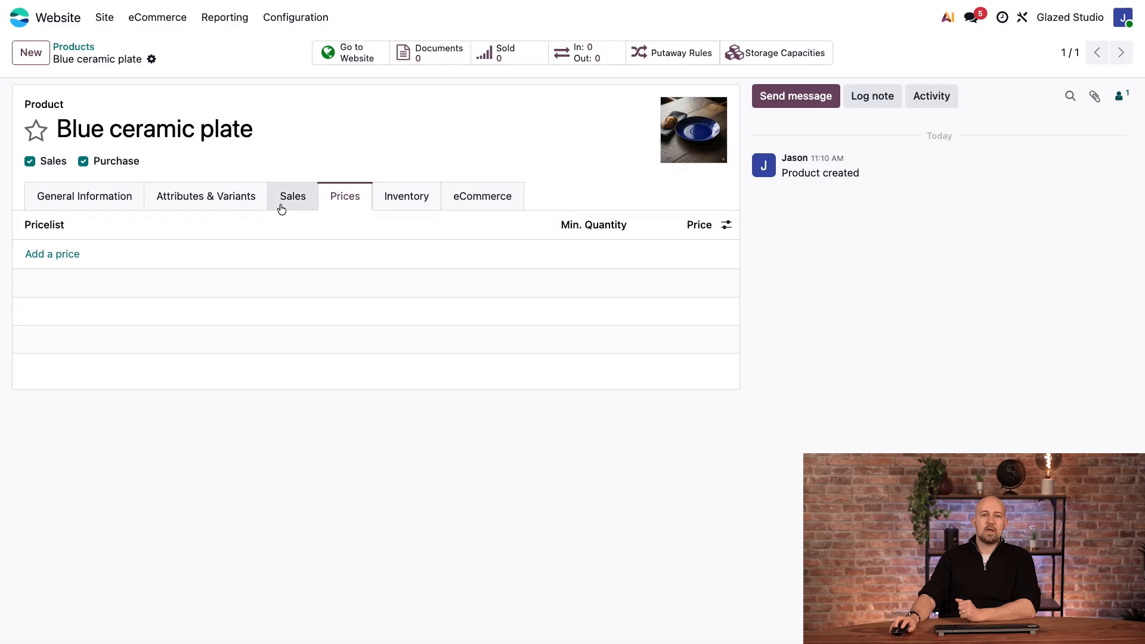
left_click(341, 52)
scroll(527, 404, "down", 3)
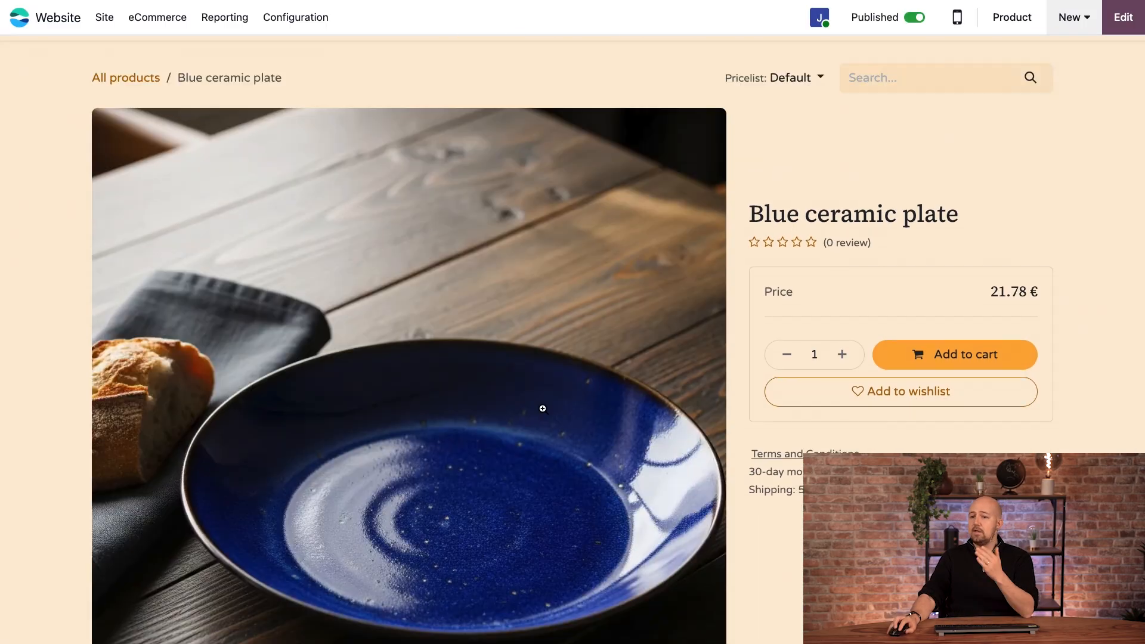
scroll(548, 412, "up", 1)
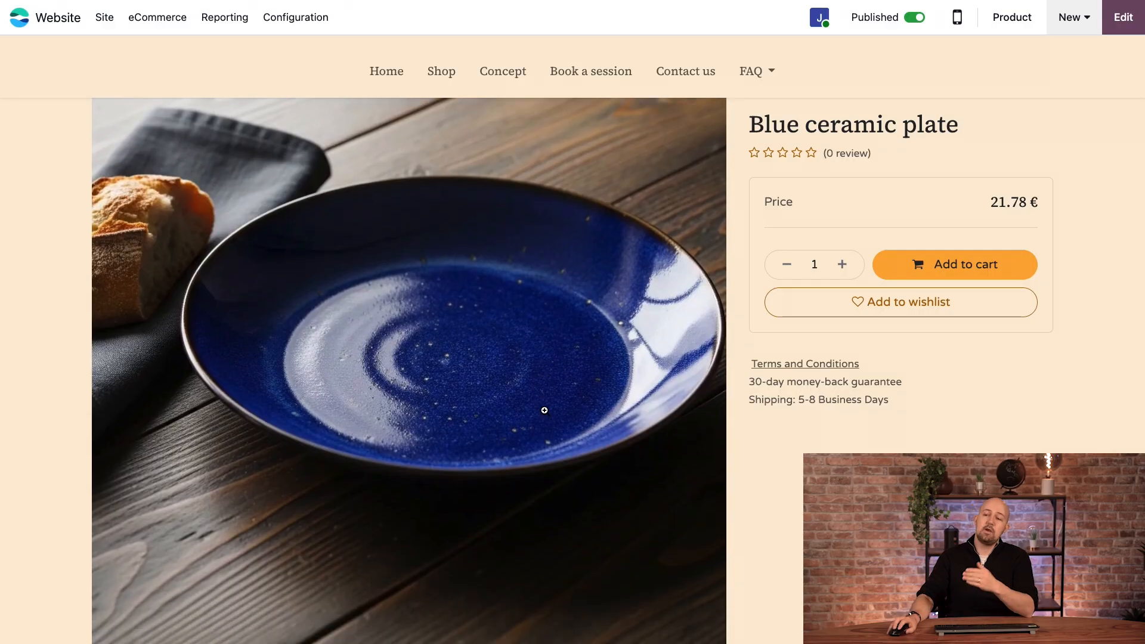
scroll(550, 400, "up", 3)
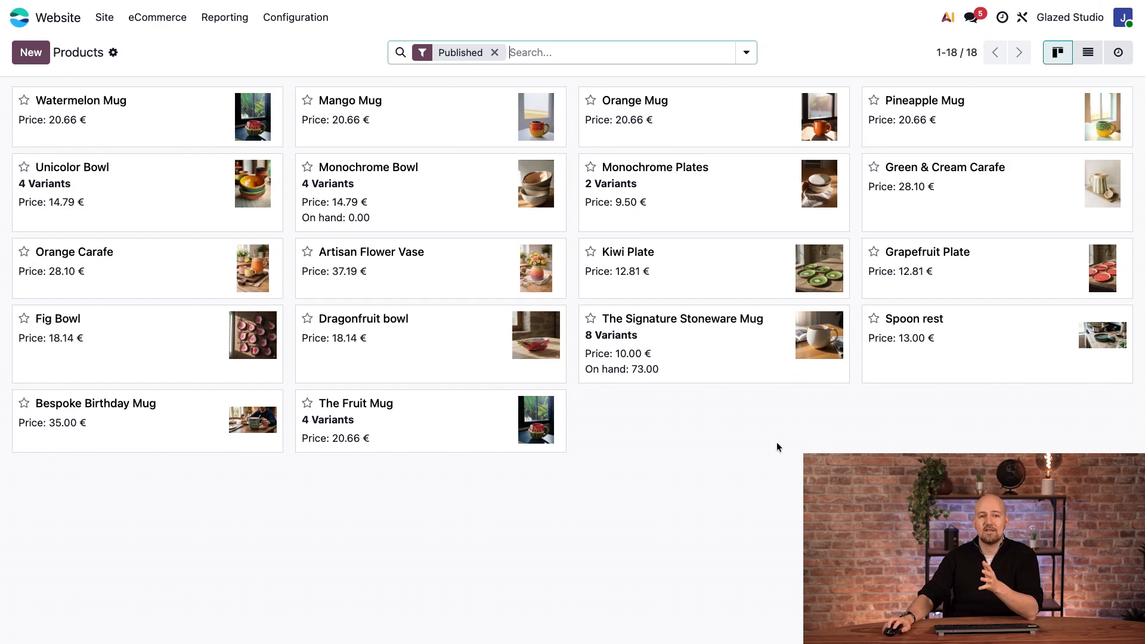
- Examine the product columns of the import template in Google Sheets and return to the Odoo product list
left_click(256, 30)
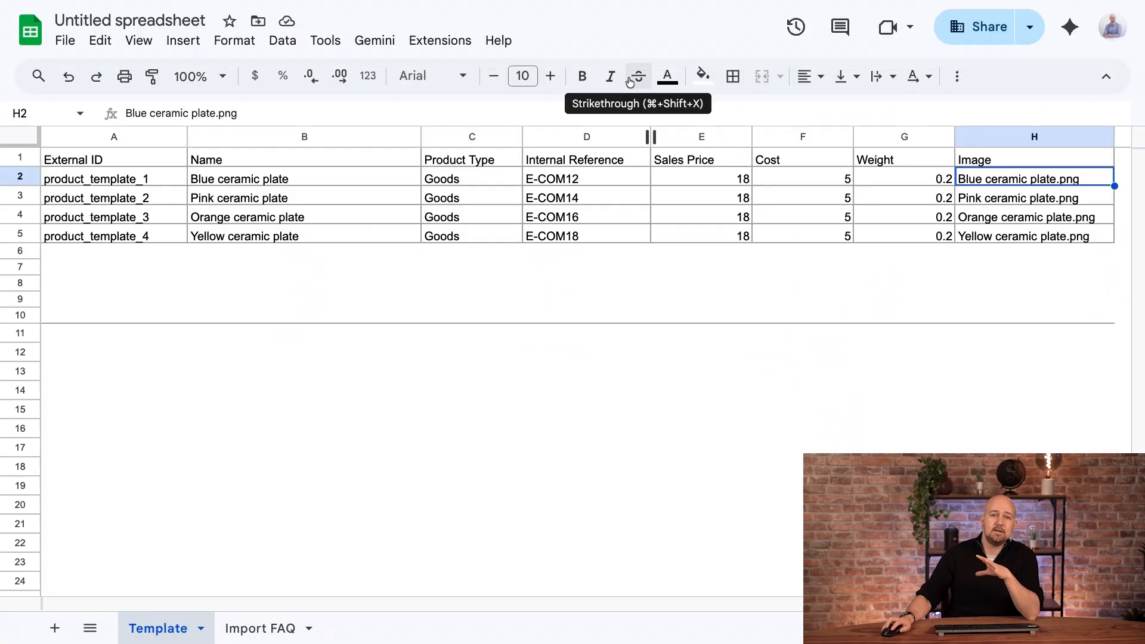
mouse_move(477, 4)
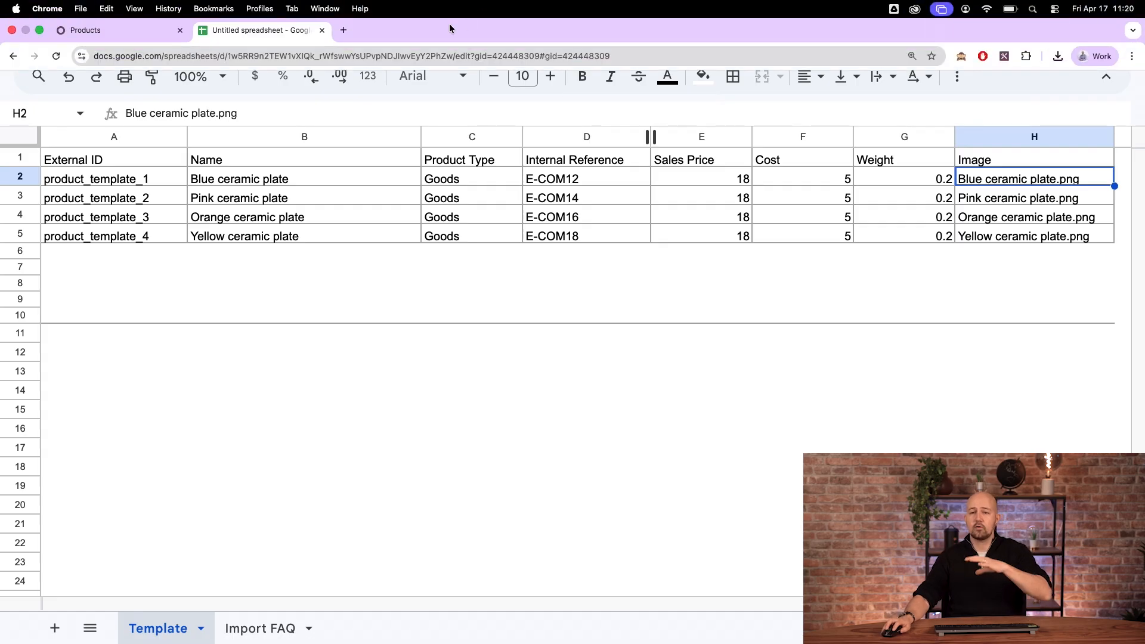
left_click(139, 34)
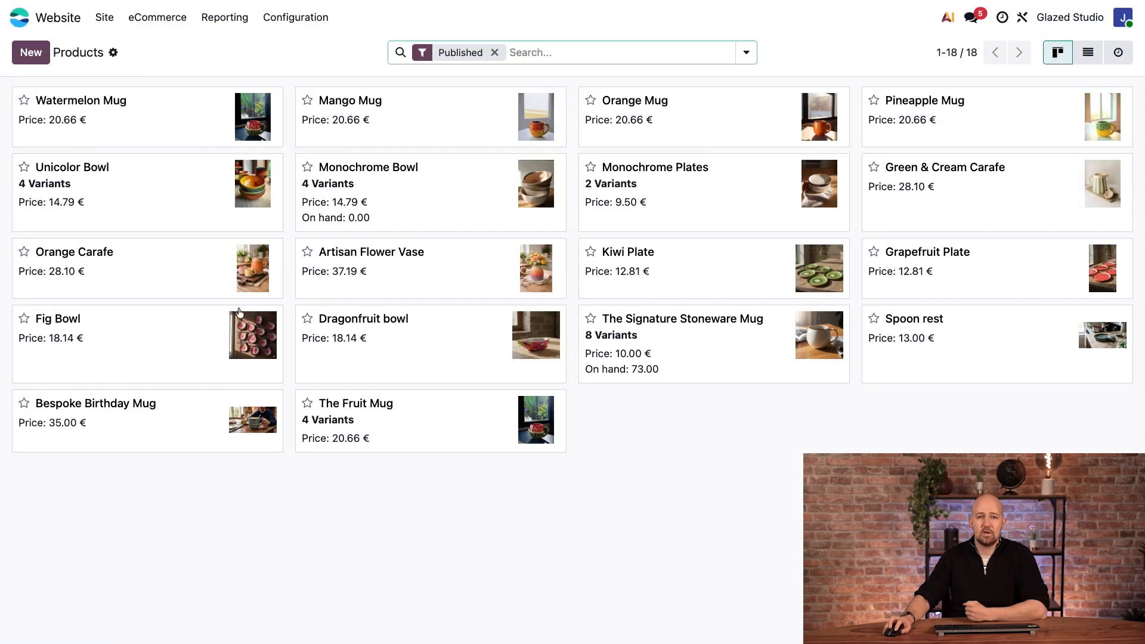
- Start a product records import and load product_template_OK.xlsx from the Downloads folder
left_click(113, 54)
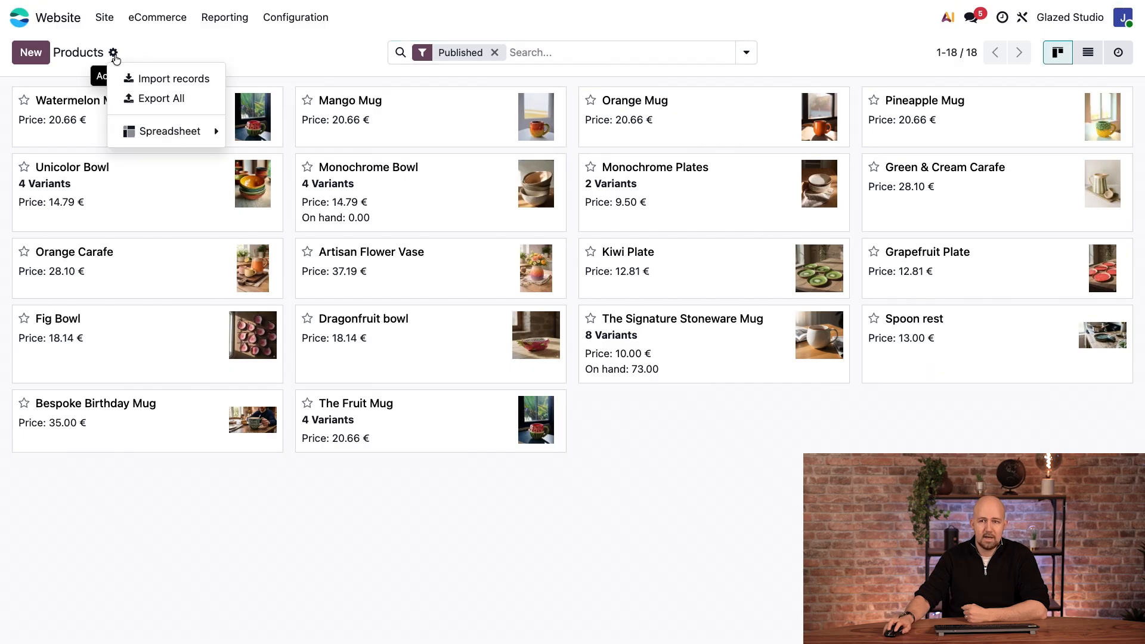
left_click(195, 78)
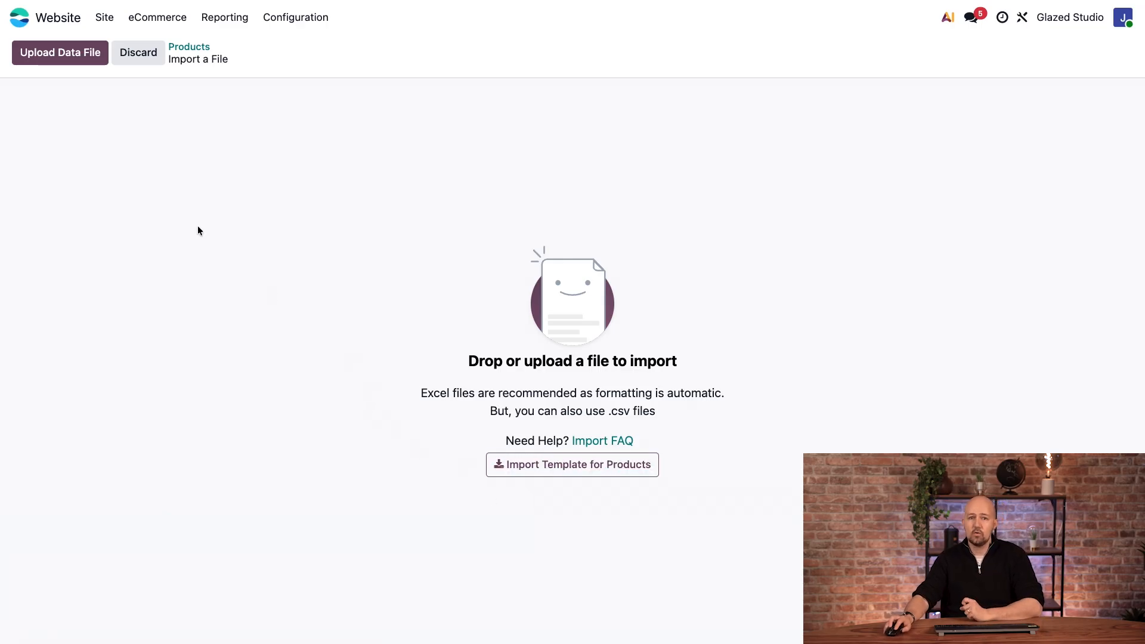
left_click(75, 62)
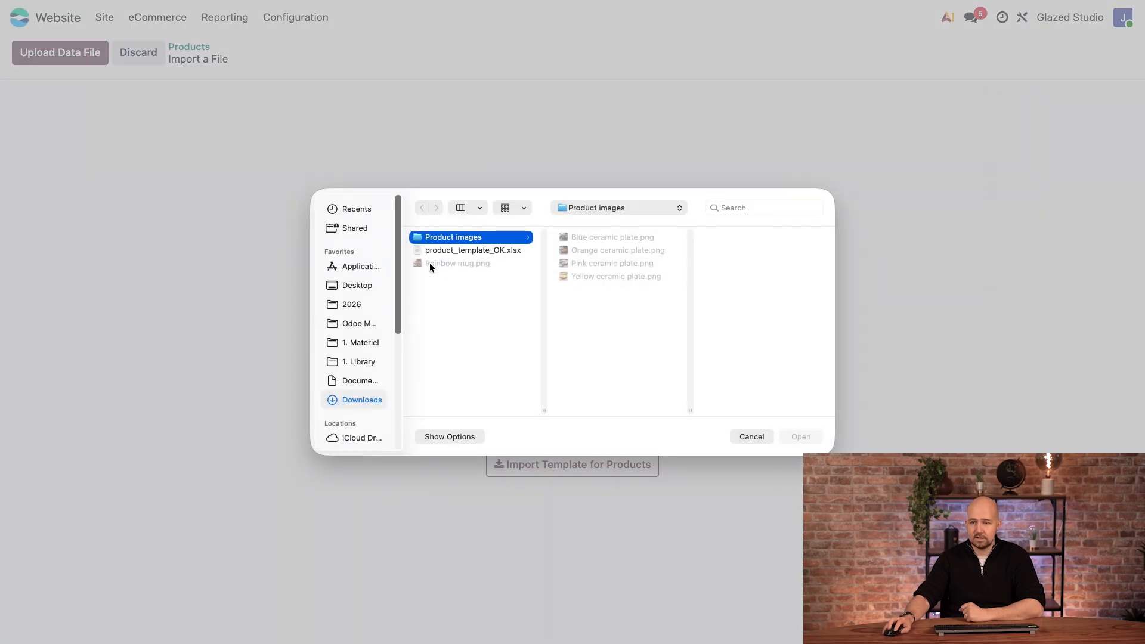
left_click(753, 436)
left_click(39, 30)
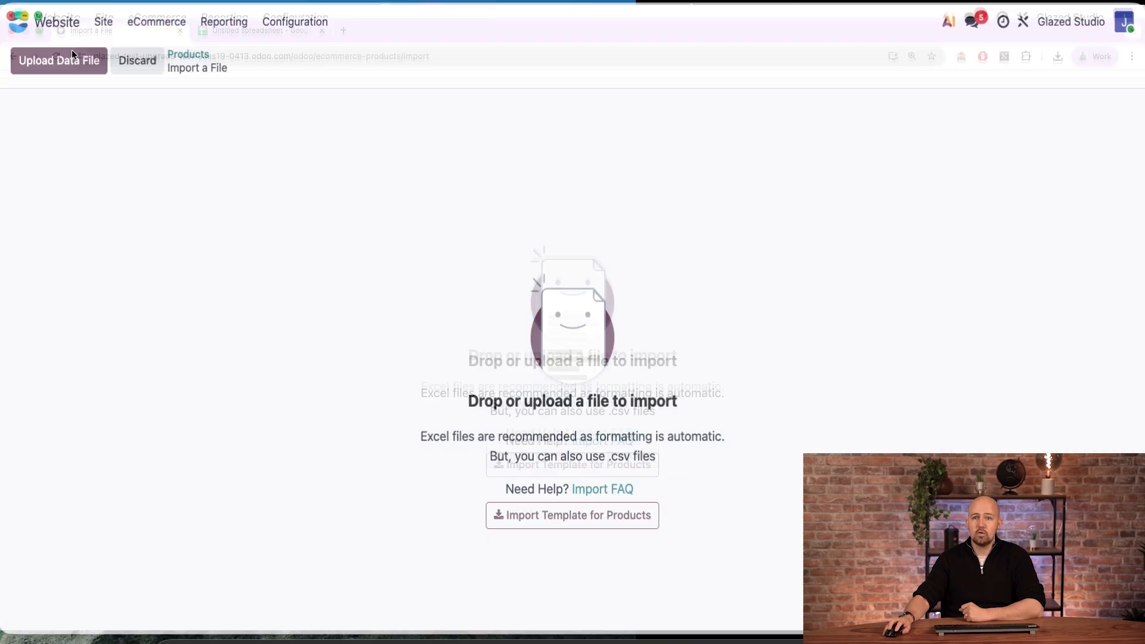
left_click(189, 631)
left_click_drag(451, 163, 688, 441)
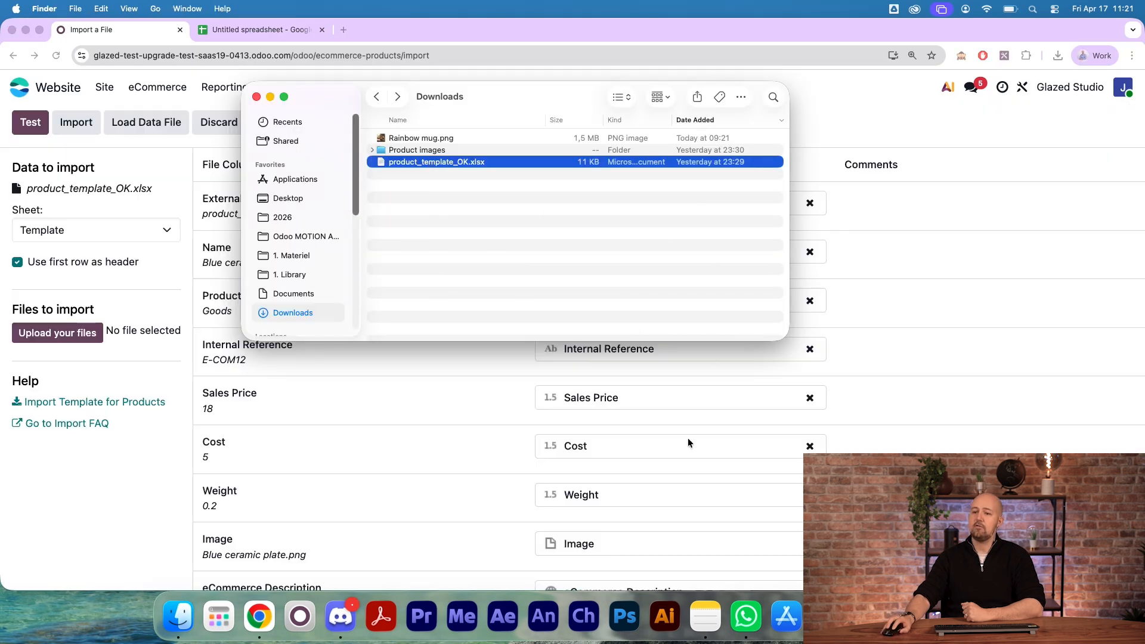
left_click(971, 392)
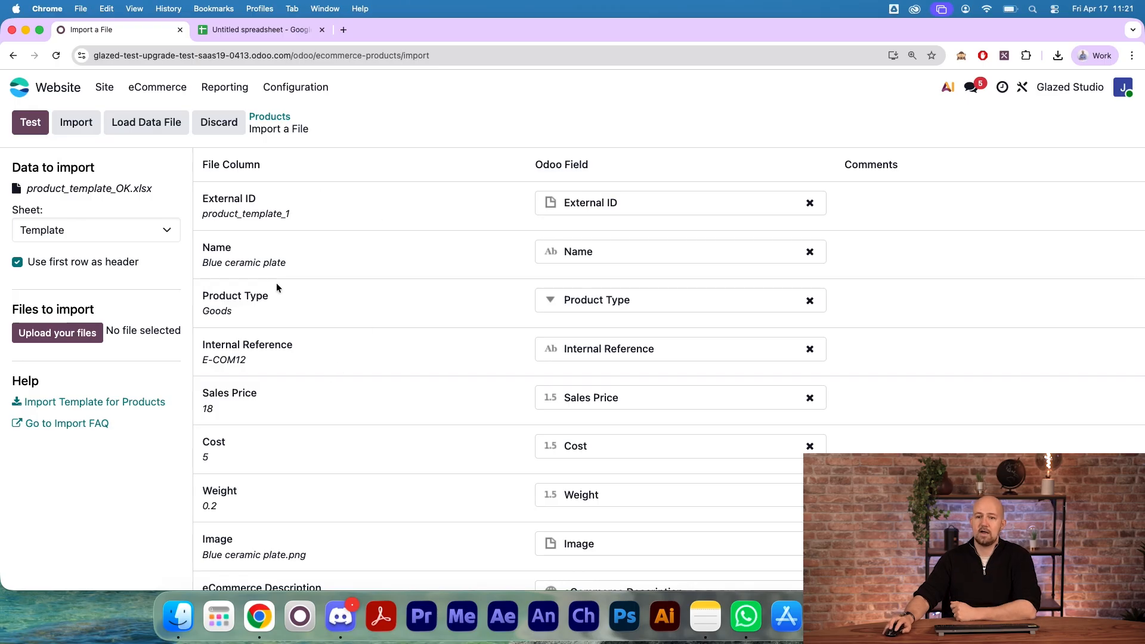
left_click(38, 29)
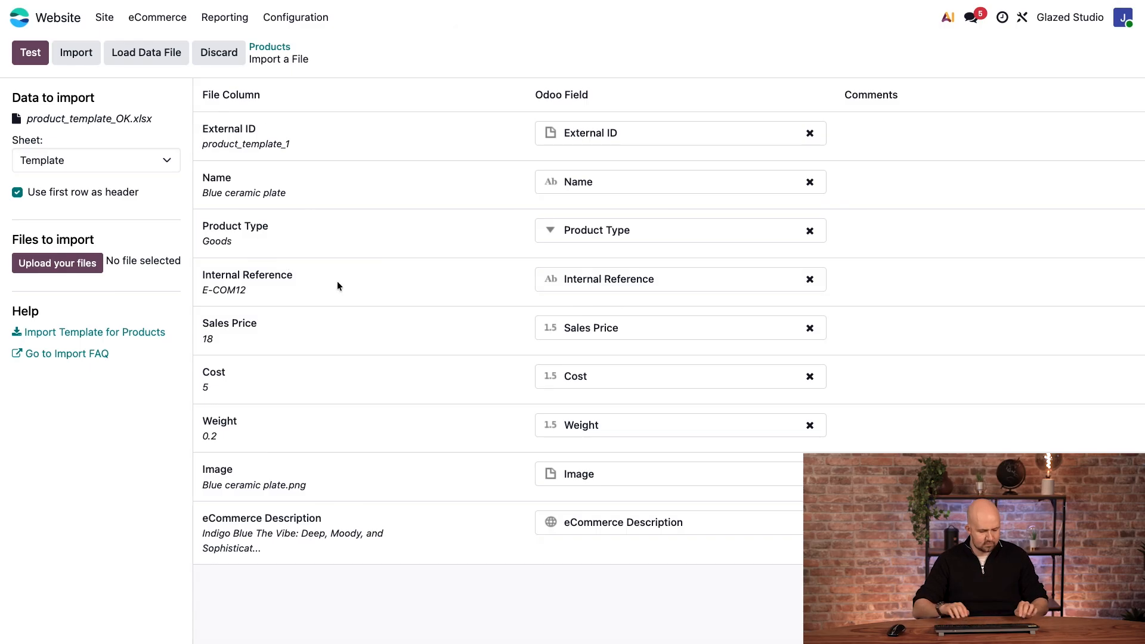
- Compare the import mapping with the template in Google Sheets, checking the External ID column, and return to the import
key("ctrl+Tab")
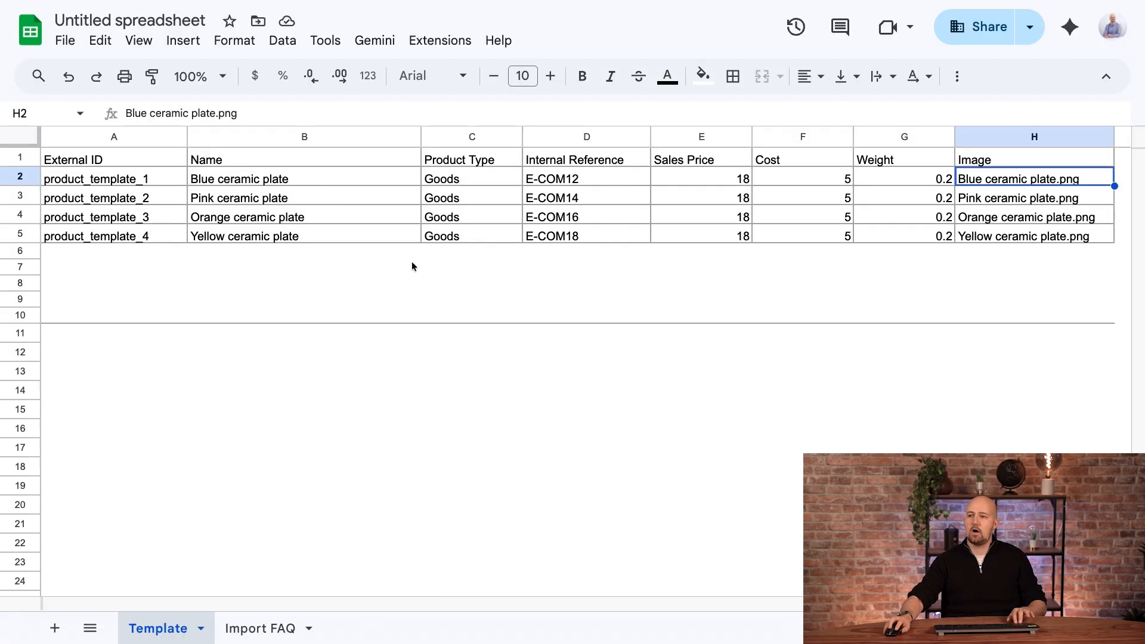
left_click(86, 166)
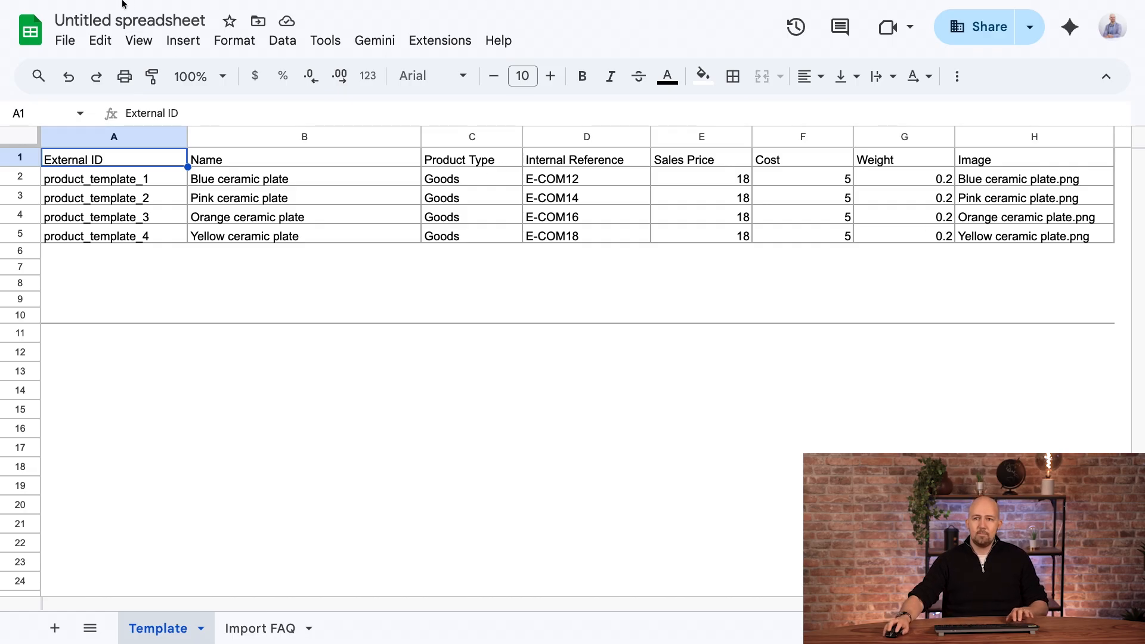
mouse_move(125, 3)
left_click(118, 34)
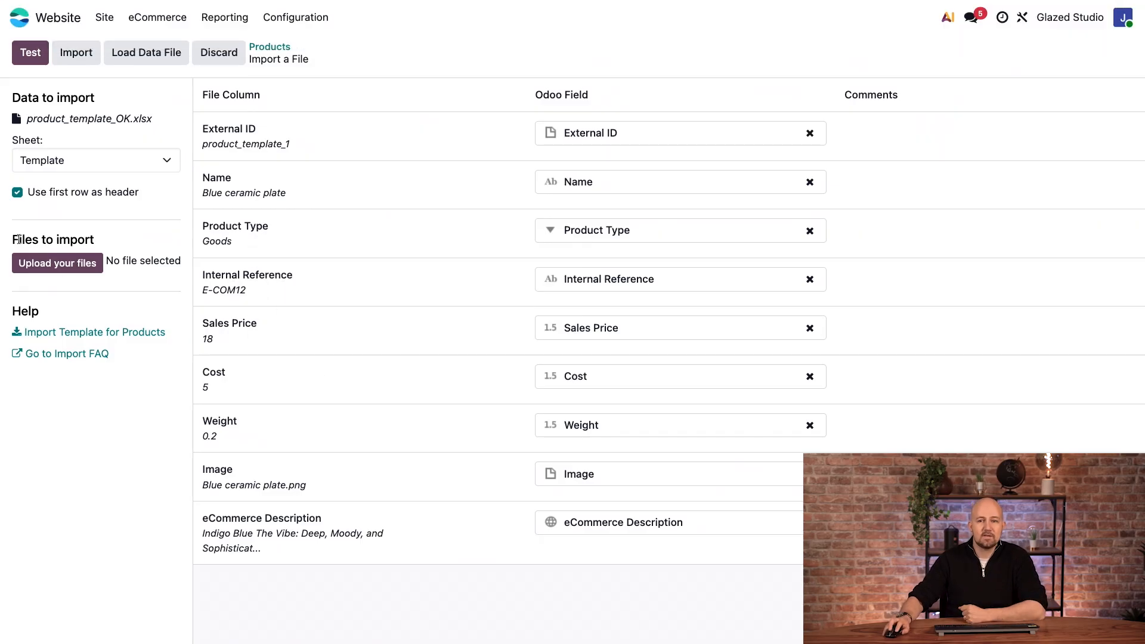
- Compare the file names in the Product images folder with the template's Image column in Google Sheets, and return to the import
left_click(69, 272)
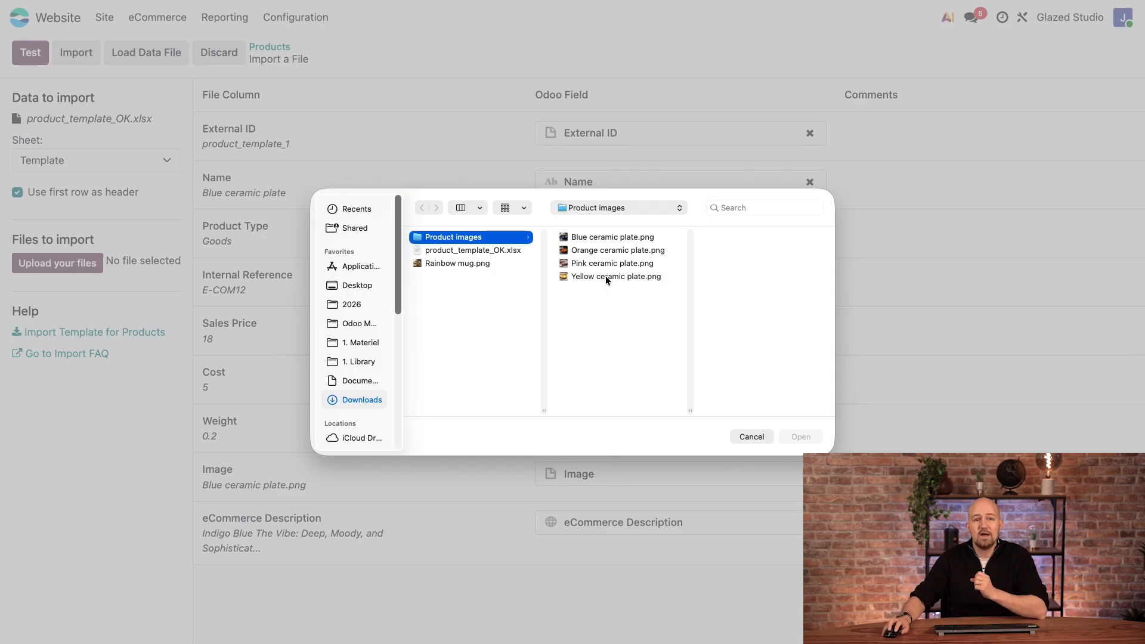
left_click(580, 238)
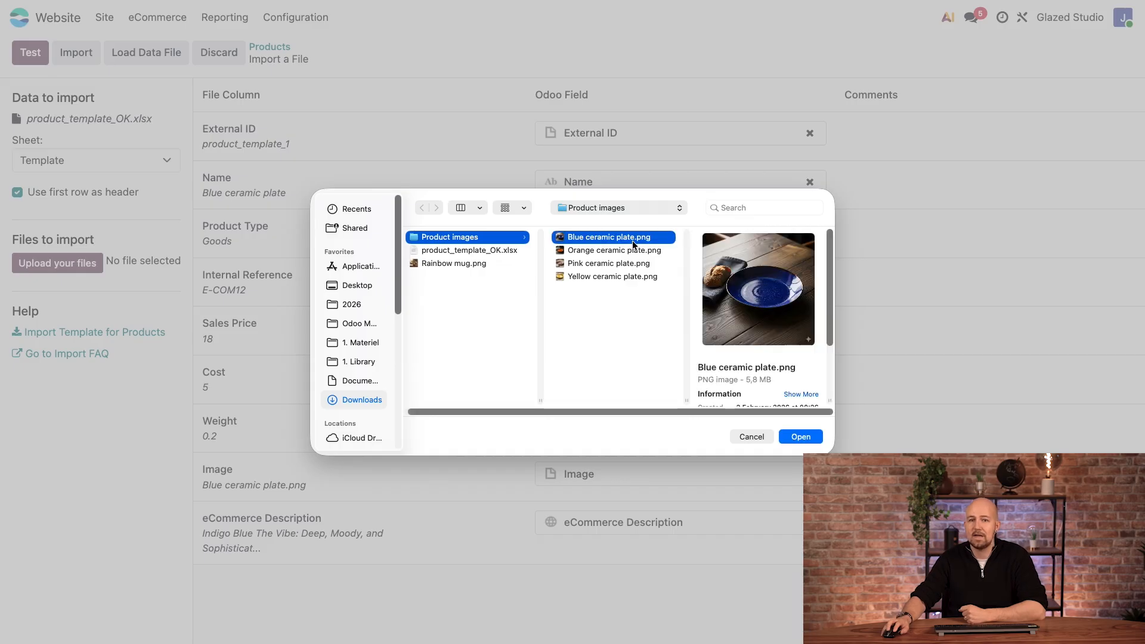
left_click(752, 437)
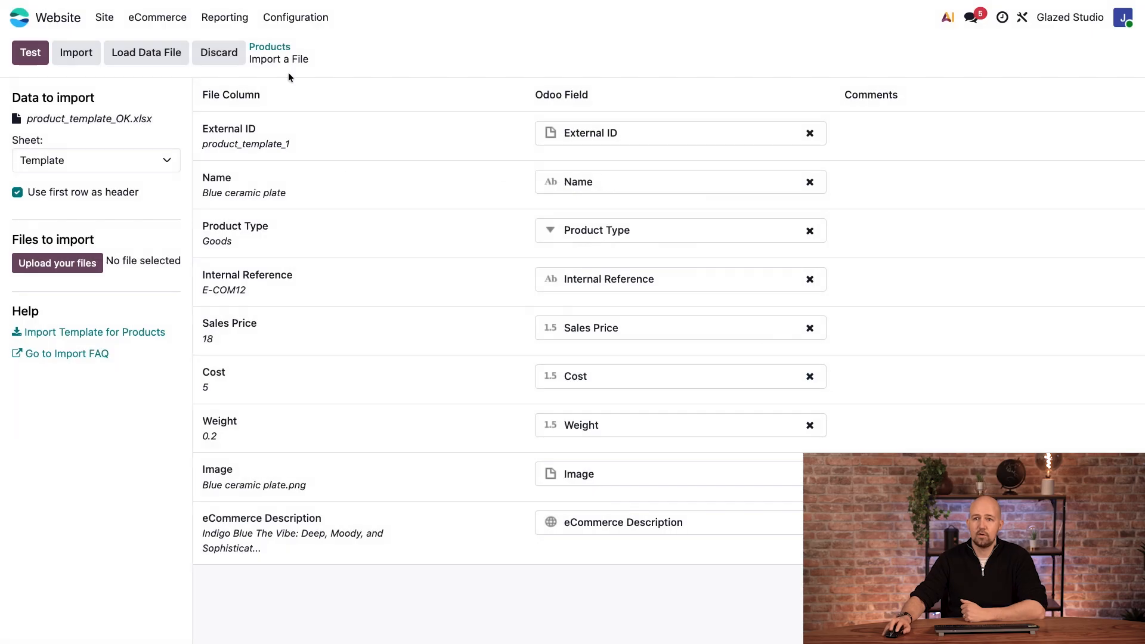
left_click(270, 32)
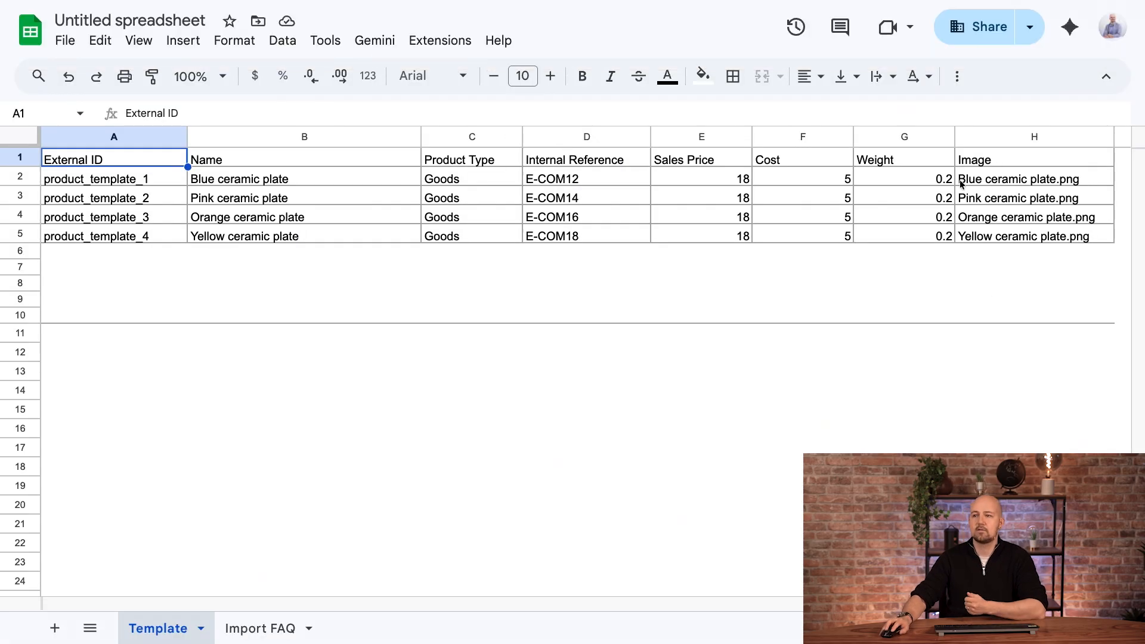
mouse_move(249, 4)
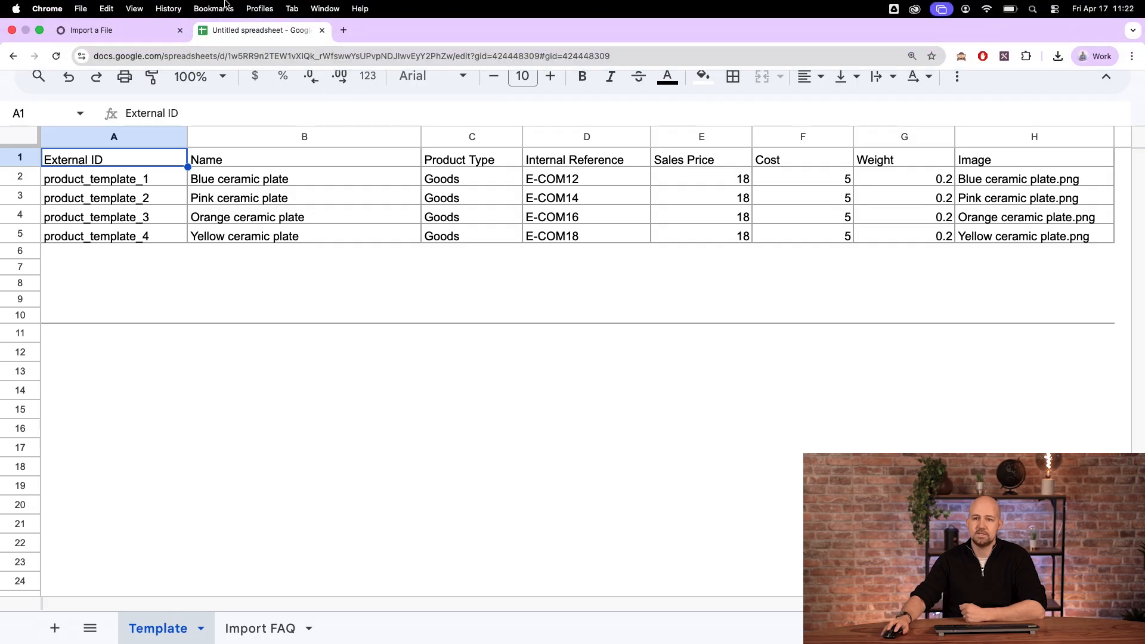
left_click(150, 38)
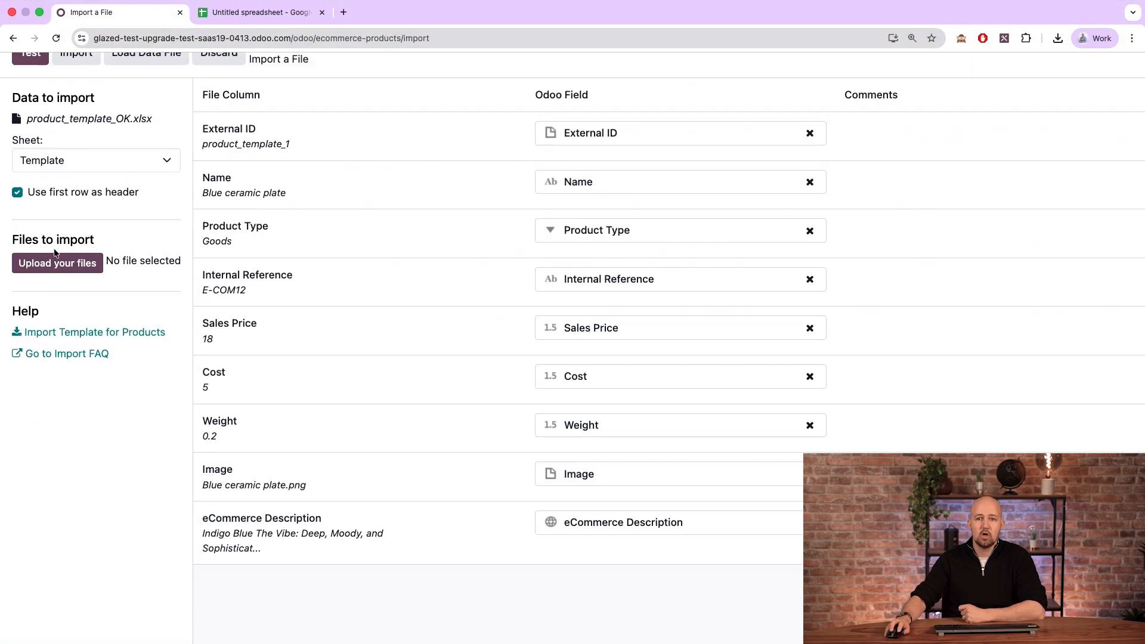
- Upload the Blue, Orange, Pink and Yellow ceramic plate PNG images from the Product images folder to the import
left_click(58, 266)
left_click(618, 237)
left_click(610, 276, "shift")
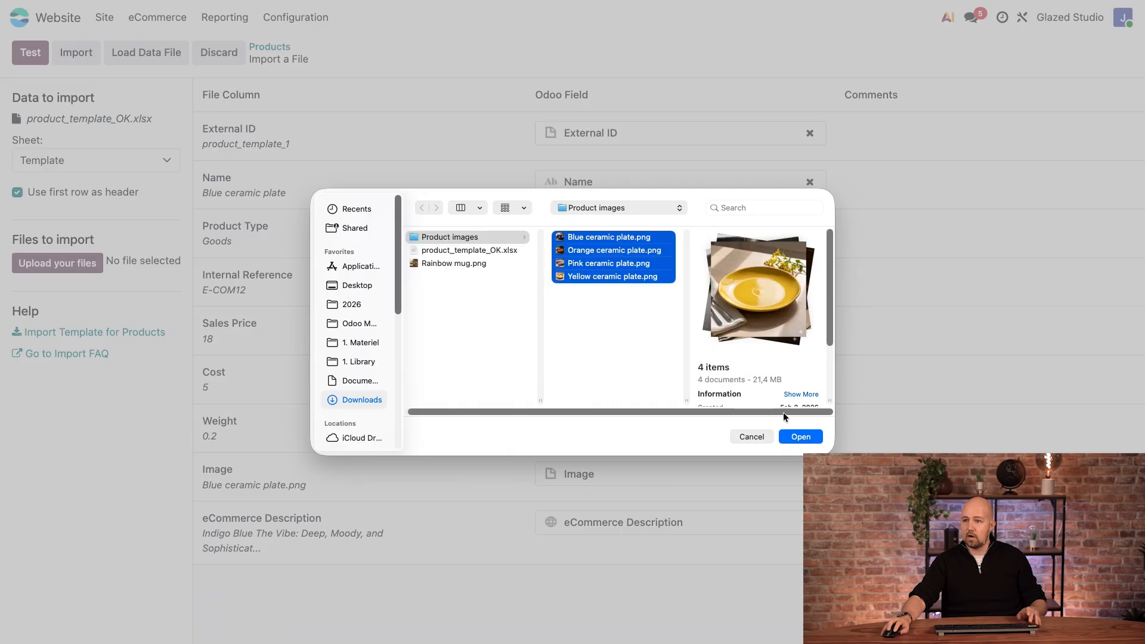
left_click(802, 440)
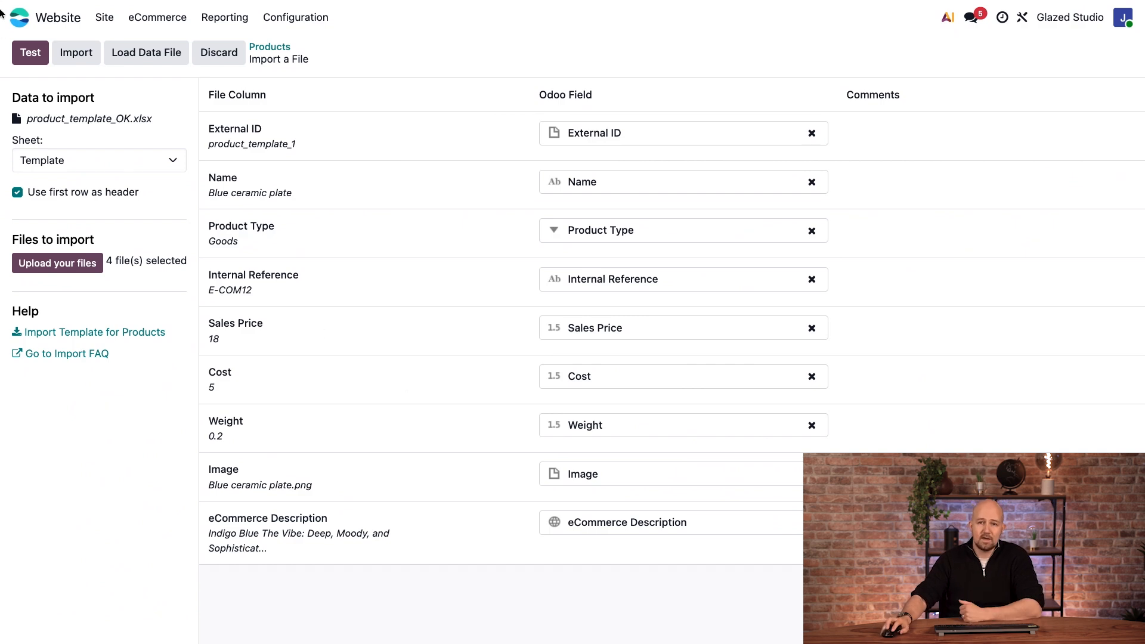
- Test and run the product import, and return to the product list
left_click(28, 53)
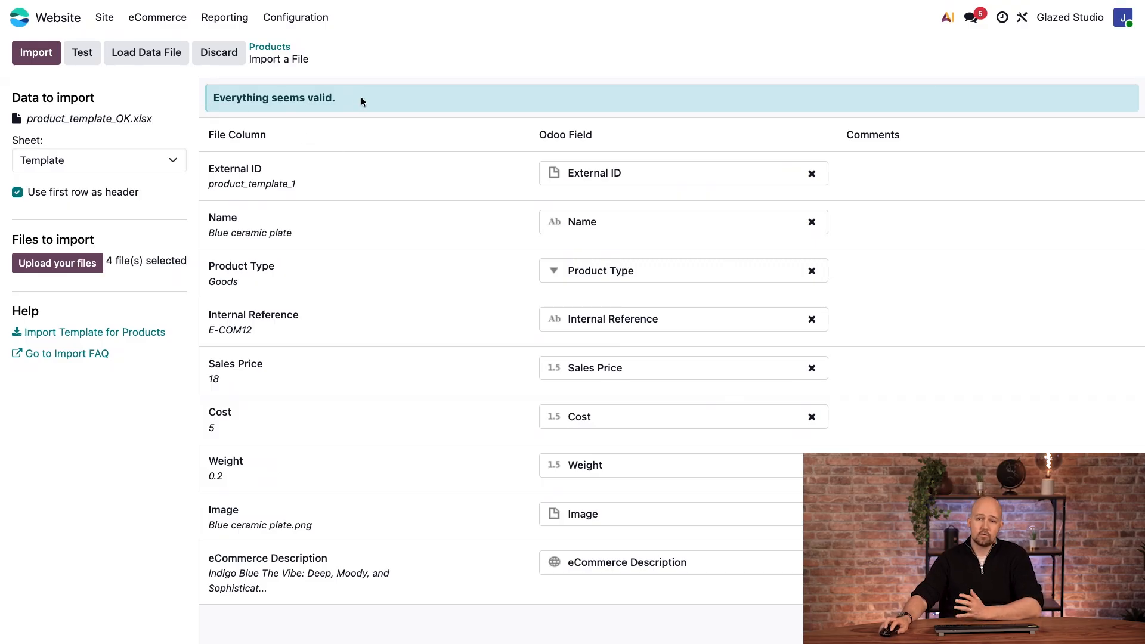
left_click(37, 58)
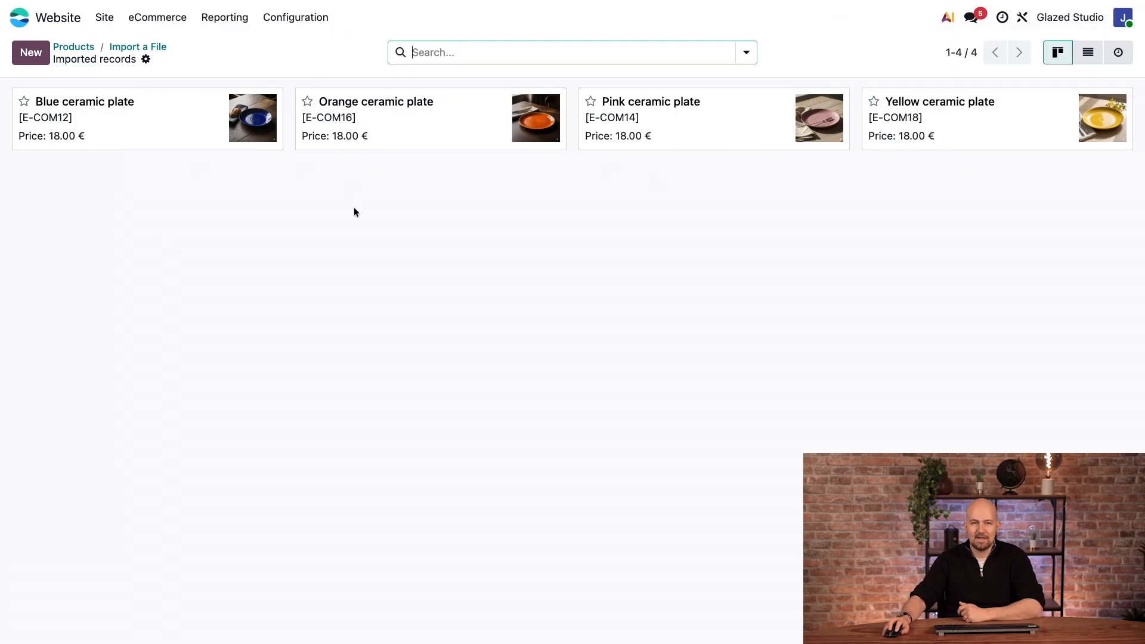
left_click(73, 47)
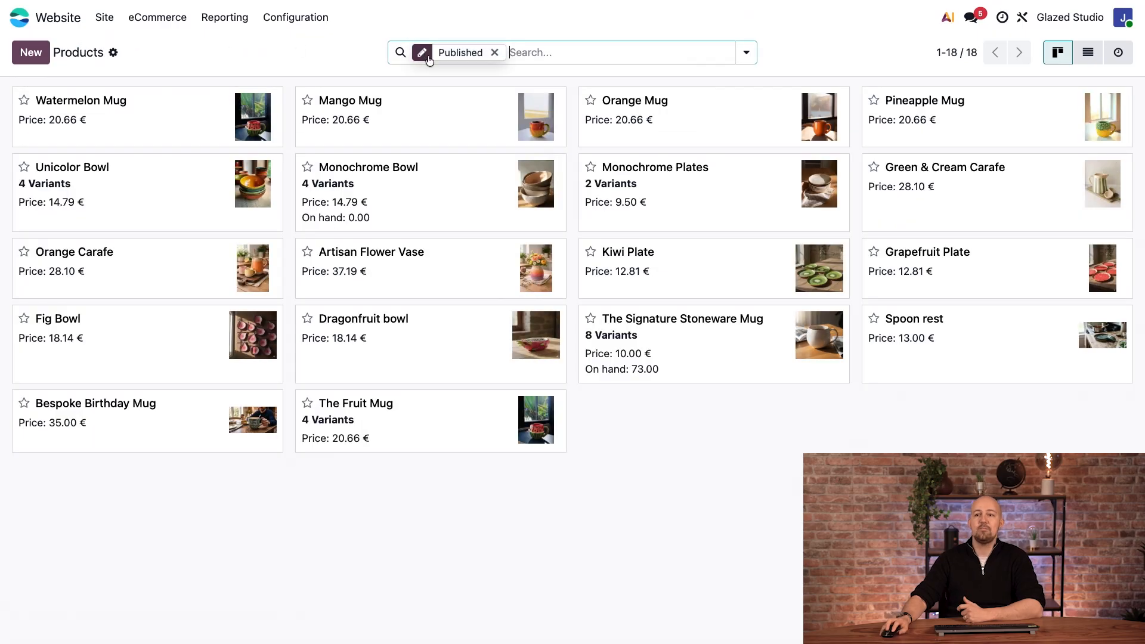
- Remove the Published filter from the product list and open the Pink ceramic plate's eCommerce settings
left_click(495, 54)
scroll(642, 424, "down", 1)
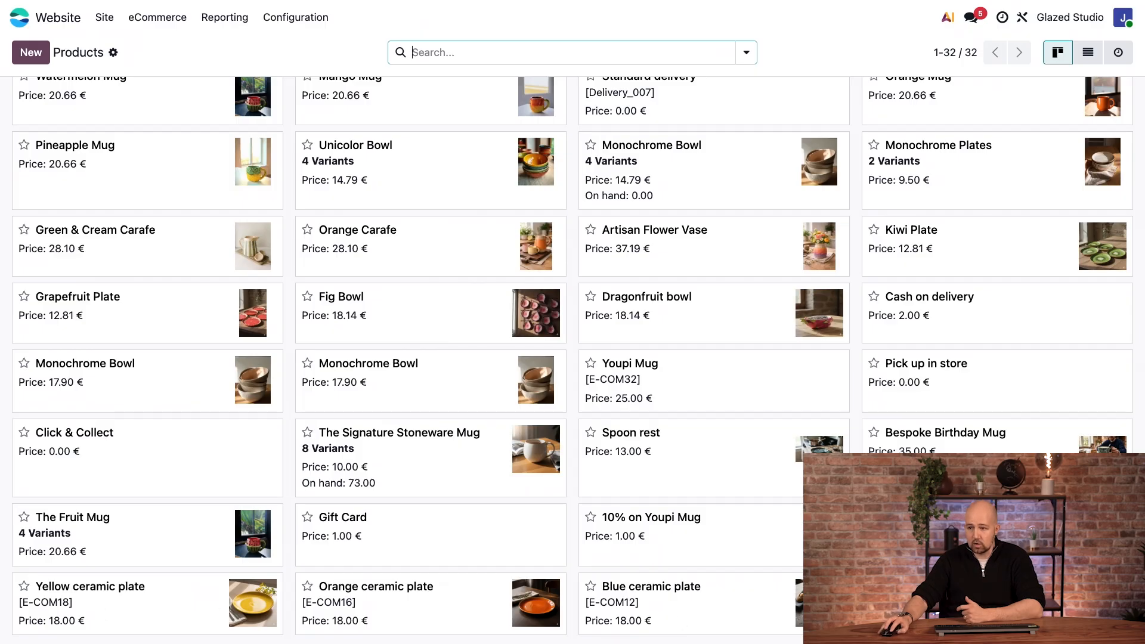
left_click(931, 612)
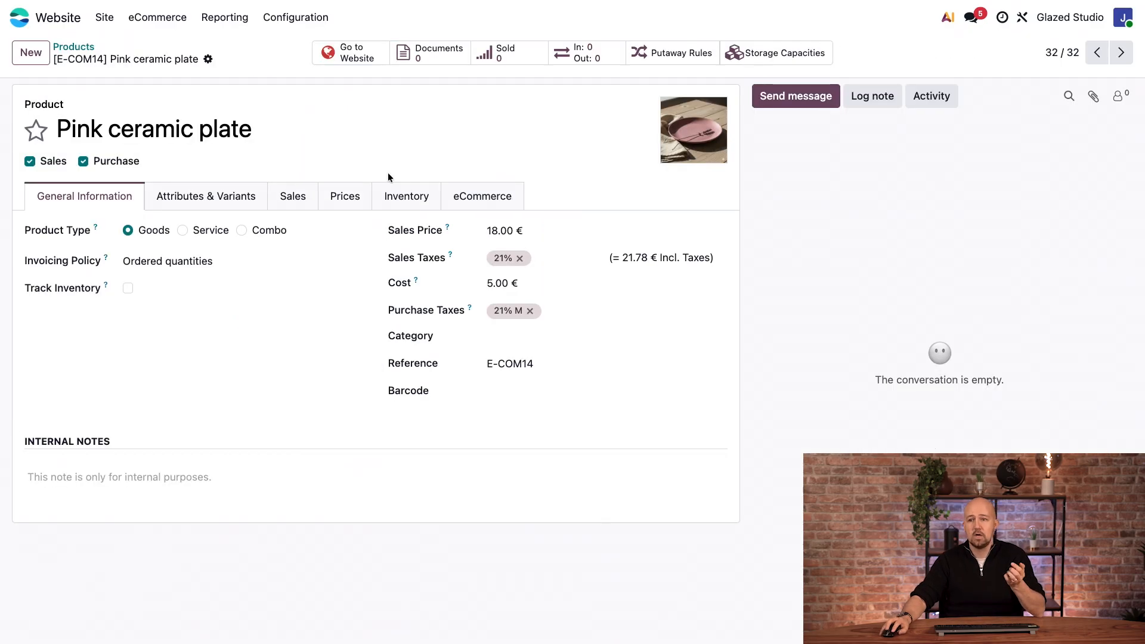
left_click(467, 199)
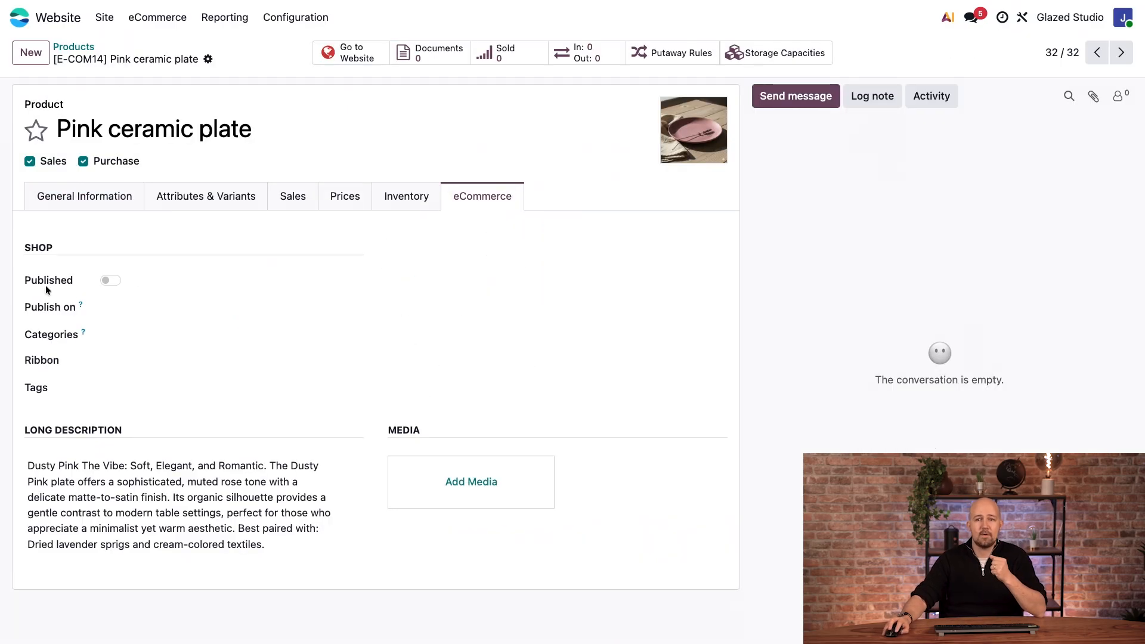